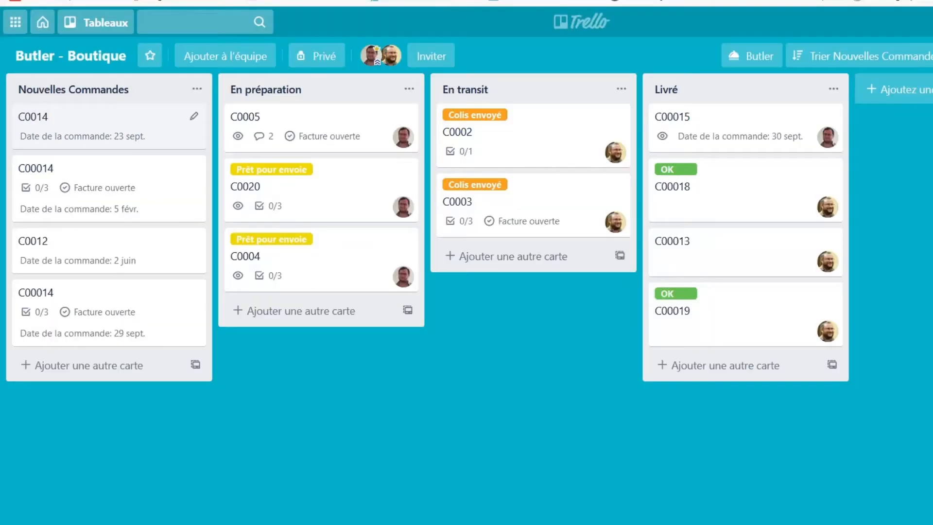
Run the board command that sorts Nouvelles Commandes and archives the completed cards
{"action": "left_click", "coordinate": [97, 126]}
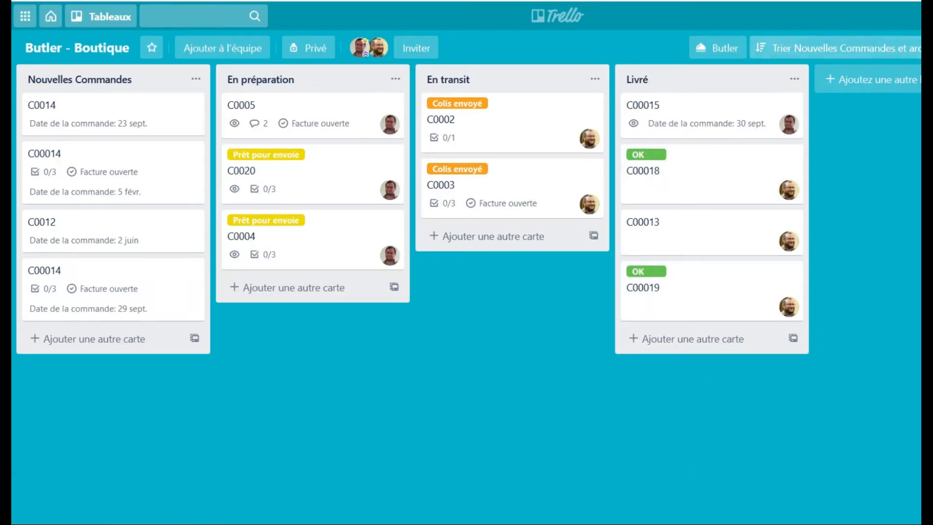
{"action": "left_click", "coordinate": [840, 47]}
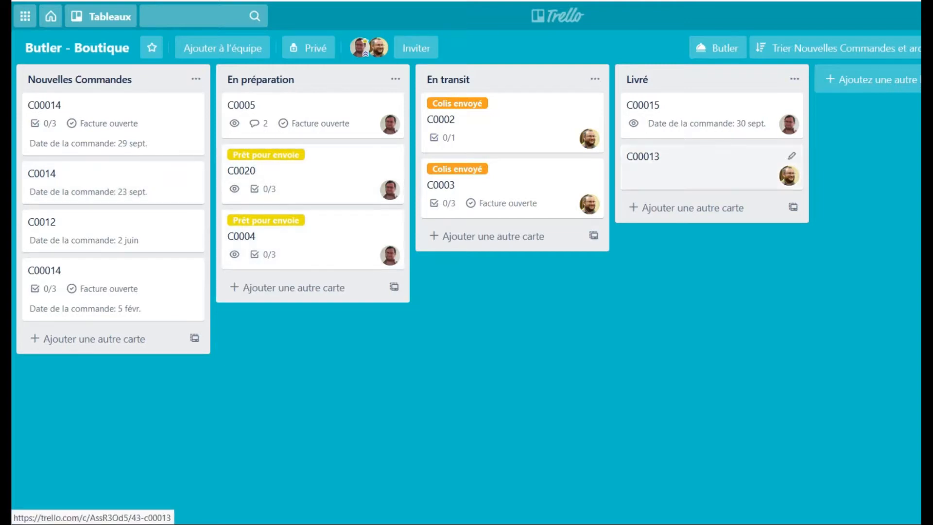
Add the preparation checklist to card C00013 in the Livré list with its Butler card command
{"action": "left_click", "coordinate": [710, 168]}
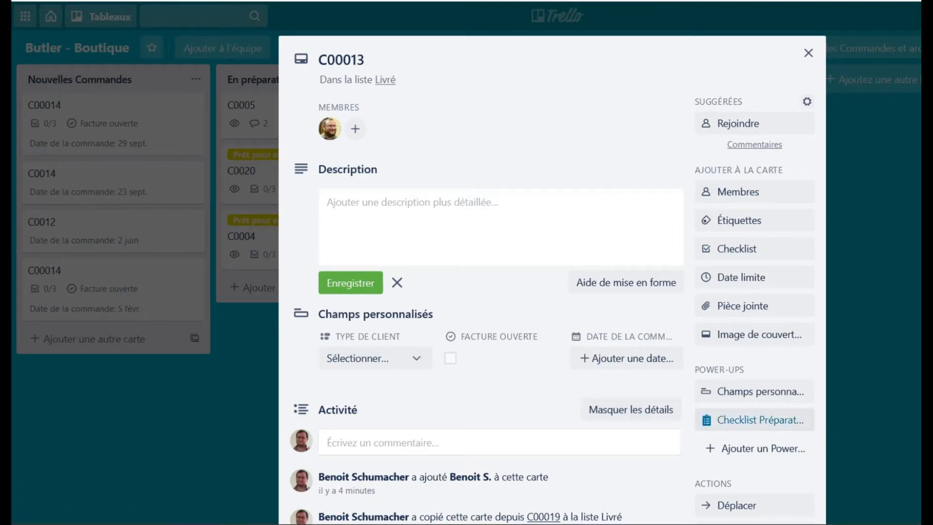
{"action": "left_click", "coordinate": [755, 419]}
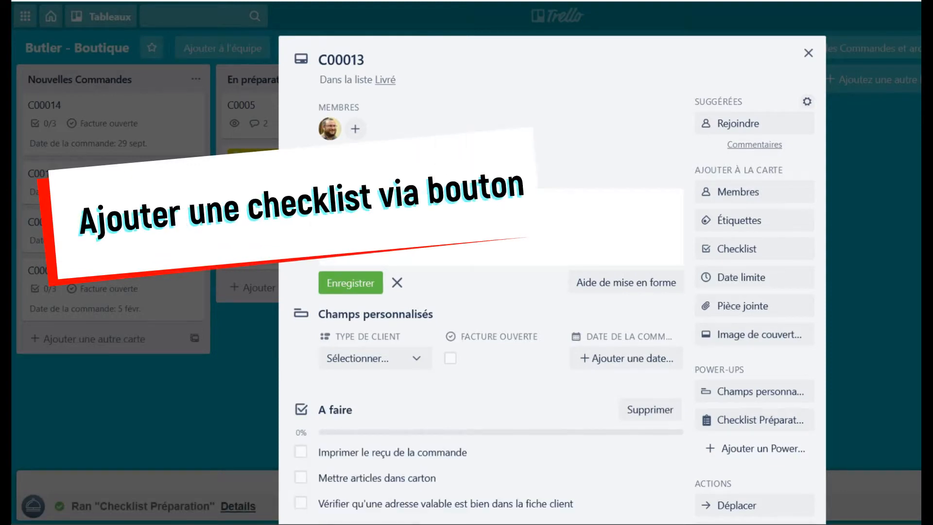
{"action": "scroll", "coordinate": [551, 272], "scroll_direction": "down", "scroll_amount": 3}
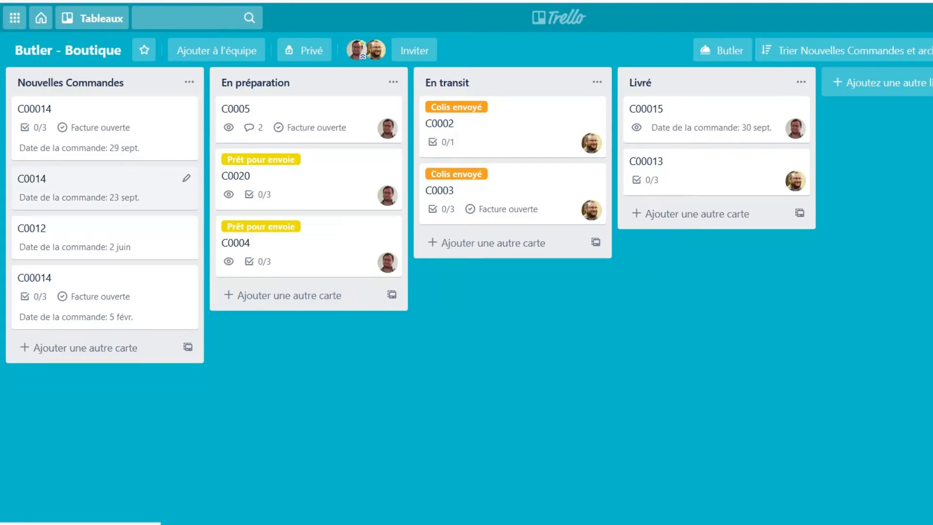
Apply the pink "Attribuée" label to card C0014 in Nouvelles Commandes, then check the card's details
{"action": "left_click", "coordinate": [105, 187]}
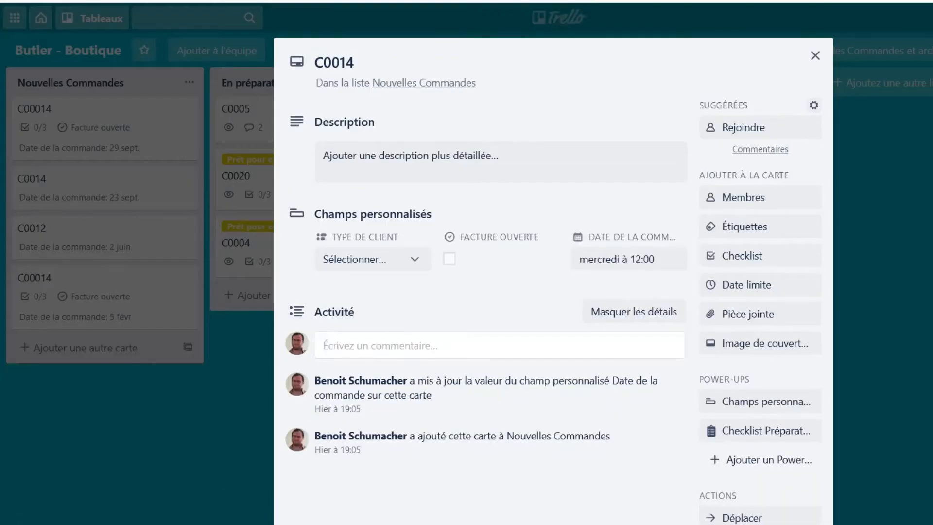
{"action": "left_click", "coordinate": [744, 226]}
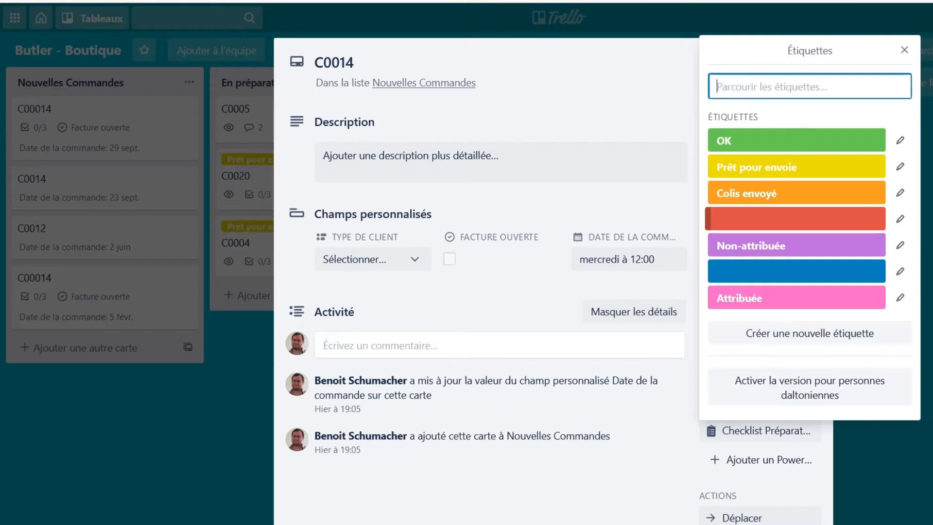
{"action": "left_click", "coordinate": [797, 297]}
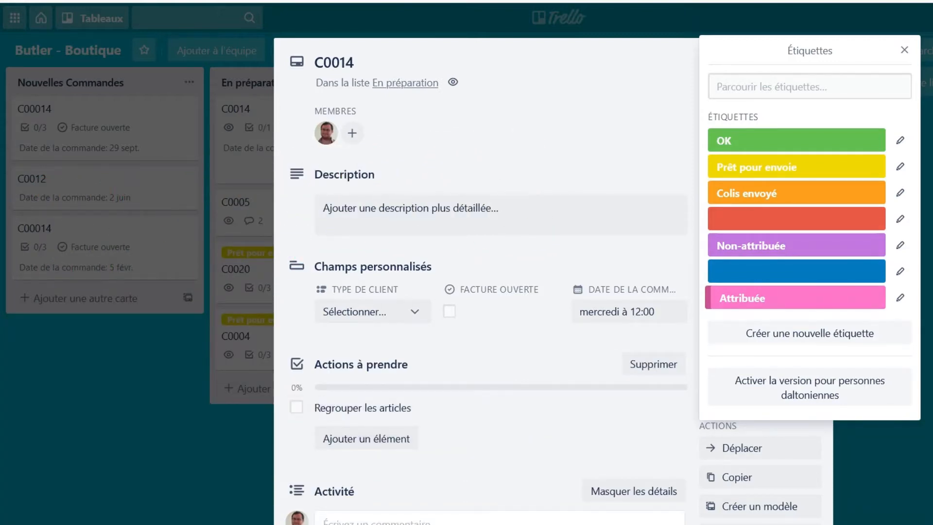
{"action": "left_click", "coordinate": [525, 449]}
{"action": "key", "text": "Escape"}
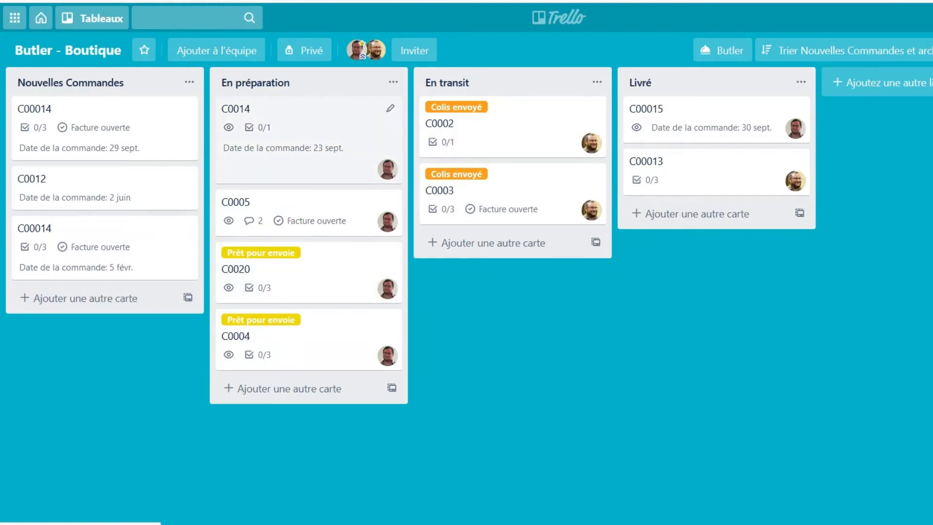
{"action": "left_click", "coordinate": [291, 146]}
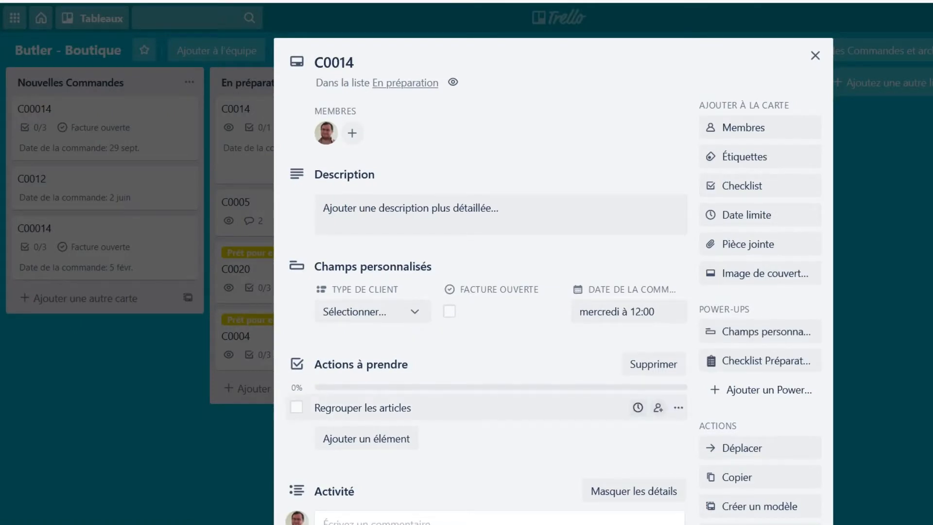
{"action": "left_click", "coordinate": [146, 253]}
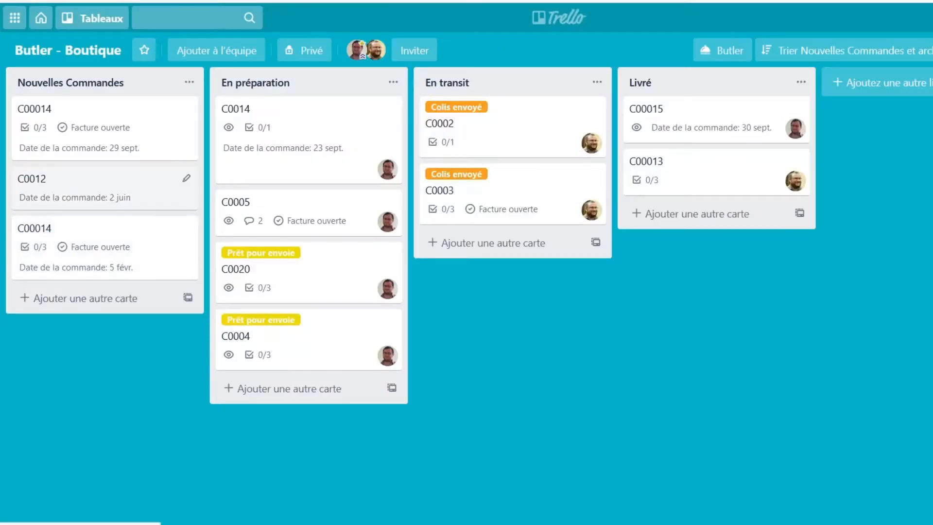
Complete all three items of the "Action pour une nouvelle commande" checklist on the Nouvelles Commandes card C00014 dated 5 févr
{"action": "left_click", "coordinate": [97, 243]}
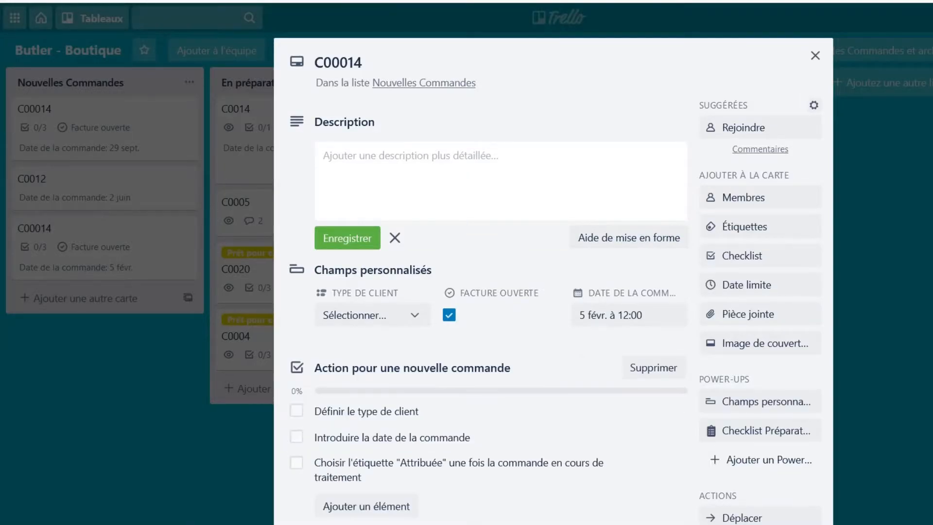
{"action": "scroll", "coordinate": [515, 379], "scroll_direction": "down", "scroll_amount": 1}
{"action": "left_click", "coordinate": [515, 428]}
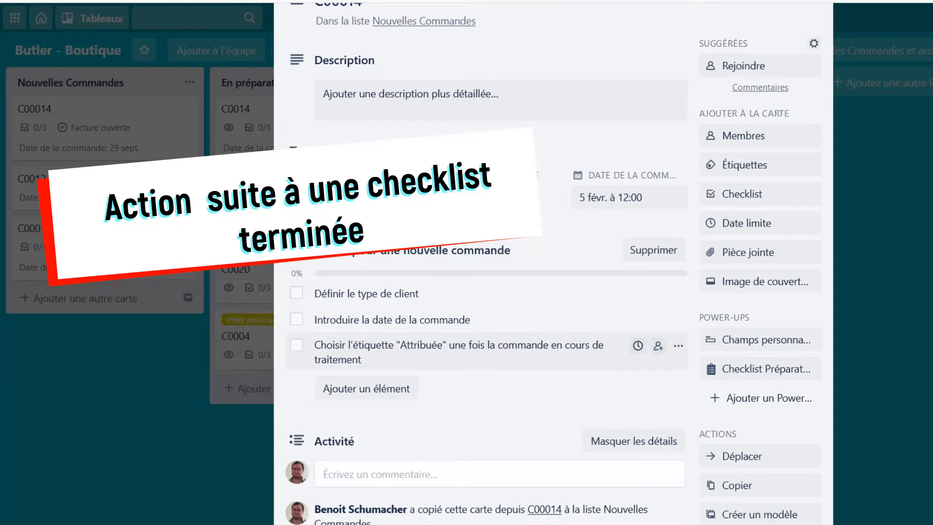
{"action": "left_click", "coordinate": [297, 293]}
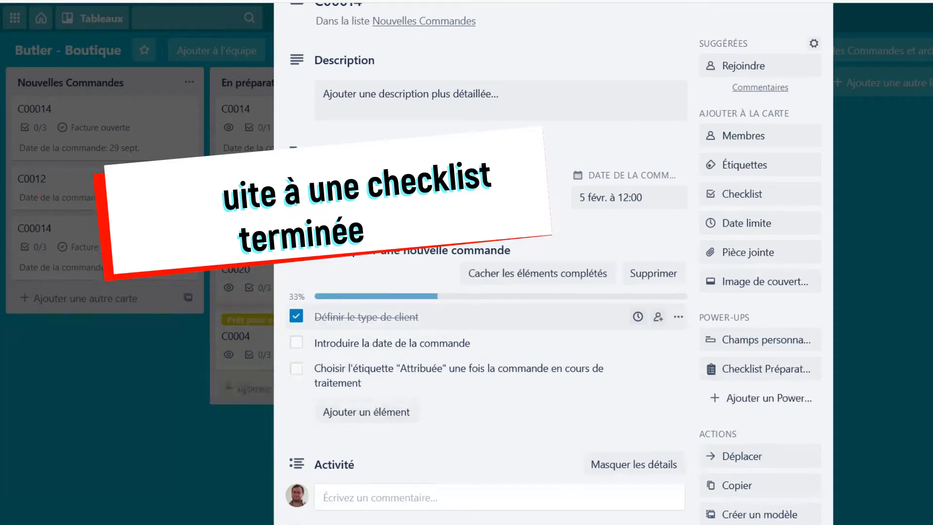
{"action": "left_click", "coordinate": [296, 342]}
{"action": "left_click", "coordinate": [297, 368]}
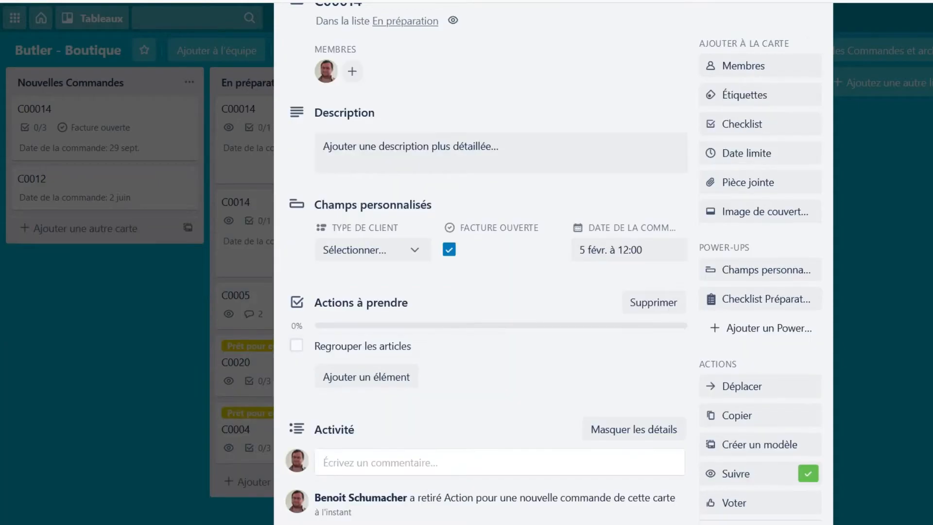
{"action": "key", "text": "Escape"}
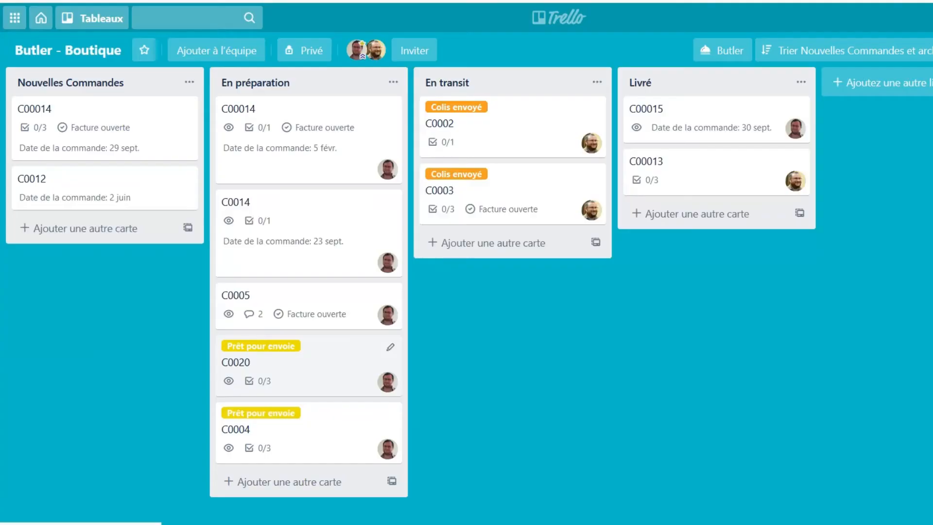
Move card C0020 from En préparation to the end of the En transit list
{"action": "left_click_drag", "start_coordinate": [308, 364], "coordinate": [504, 259]}
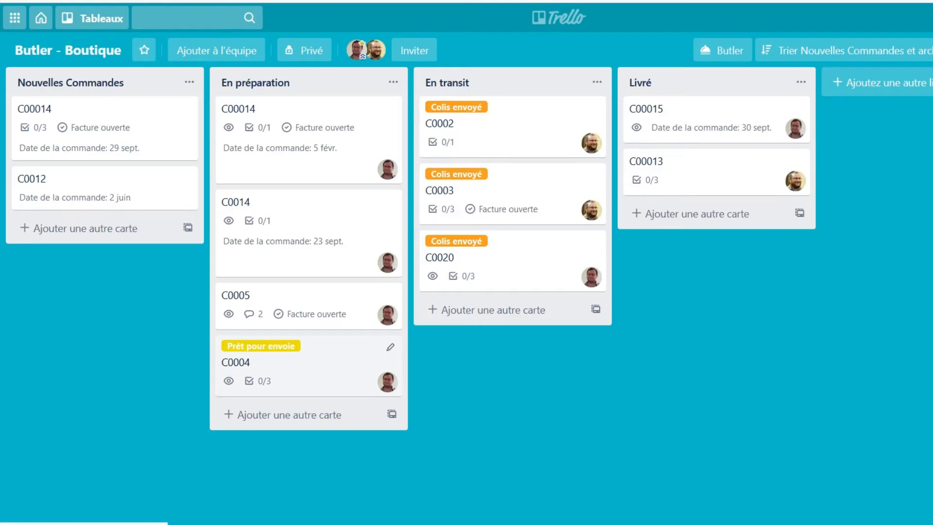
Post a comment on card C0004 that mentions the other board member and reads "étiquette manquante."
{"action": "left_click", "coordinate": [292, 369]}
{"action": "scroll", "coordinate": [486, 292], "scroll_direction": "down", "scroll_amount": 4}
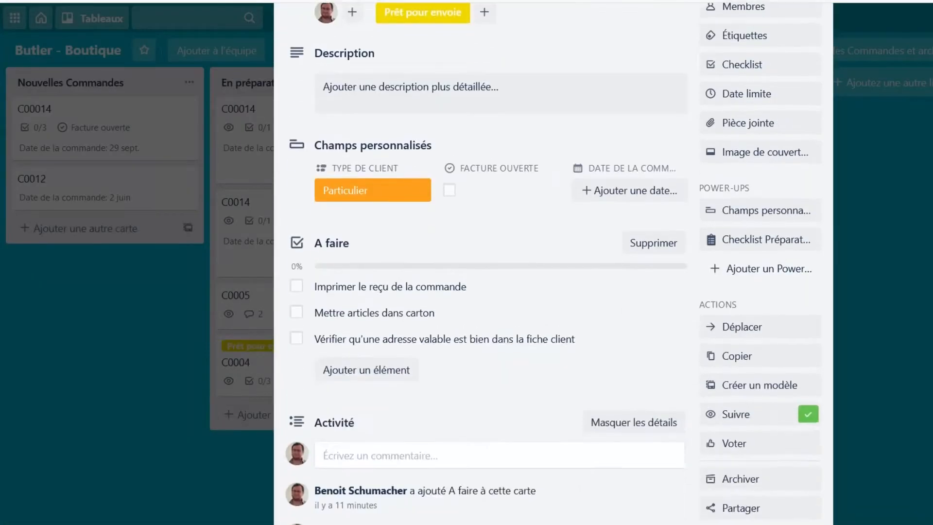
{"action": "left_click", "coordinate": [428, 384]}
{"action": "type", "text": "@"}
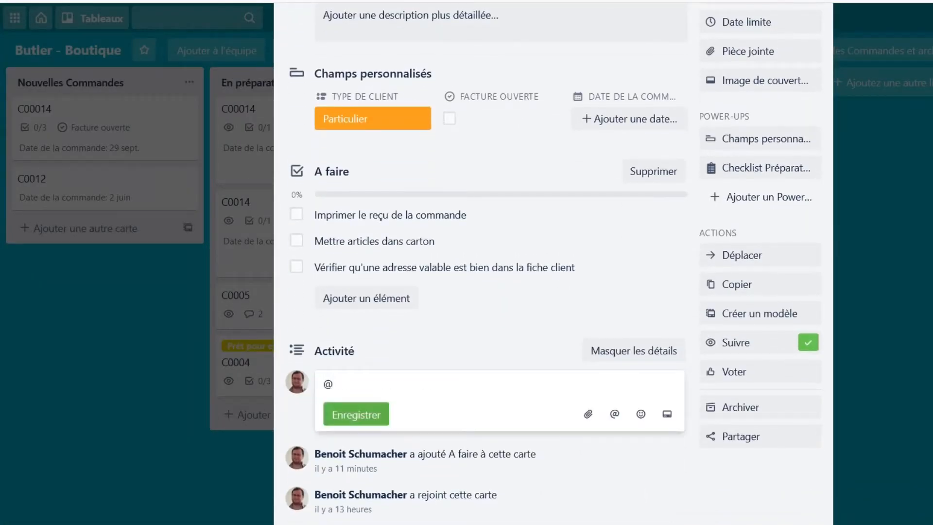
{"action": "type", "text": "be"}
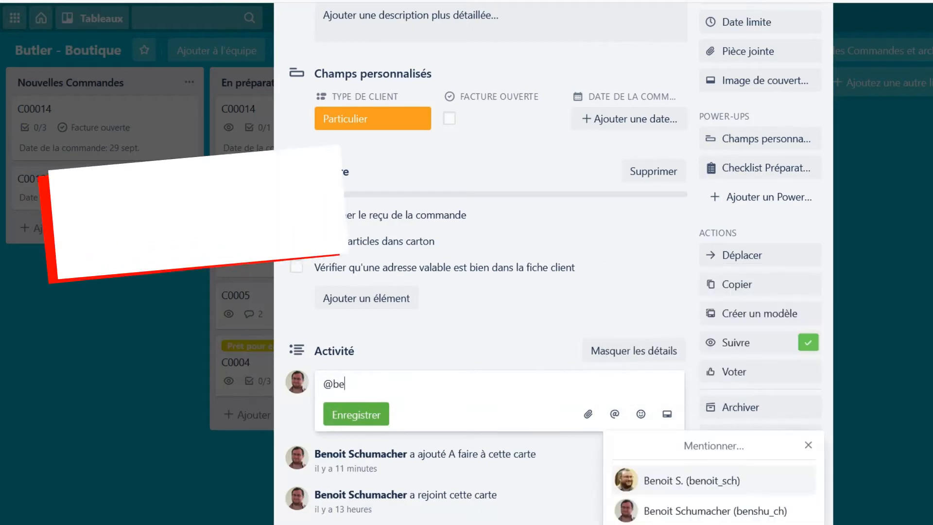
{"action": "key", "text": "Return"}
{"action": "type", "text": "étiquette man"}
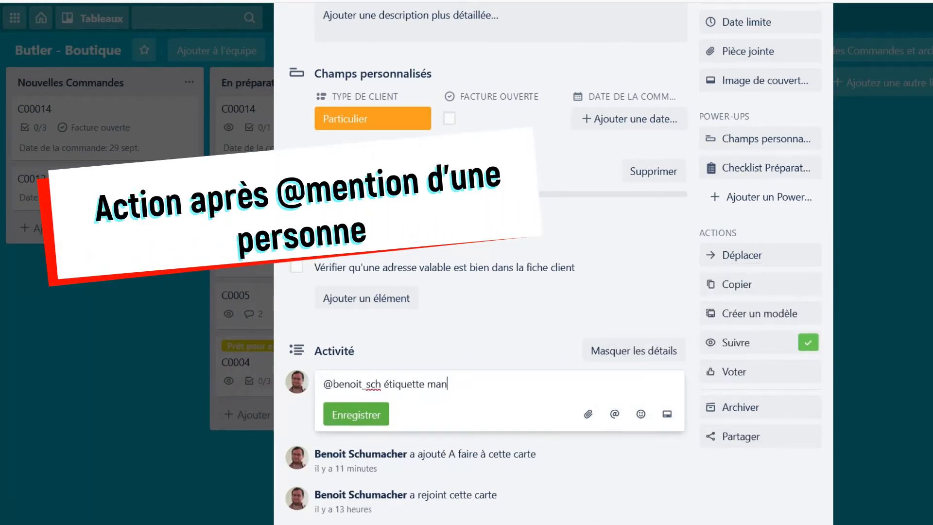
{"action": "type", "text": "quante."}
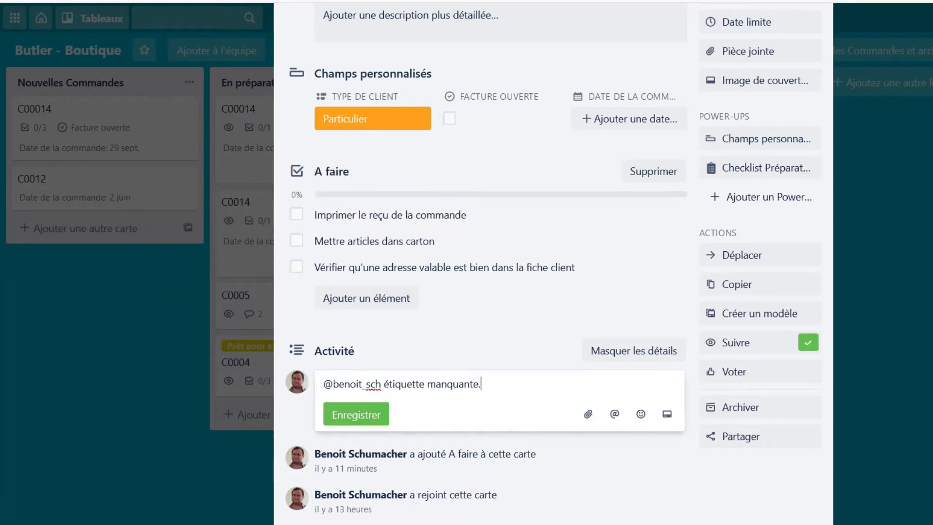
{"action": "left_click", "coordinate": [356, 414]}
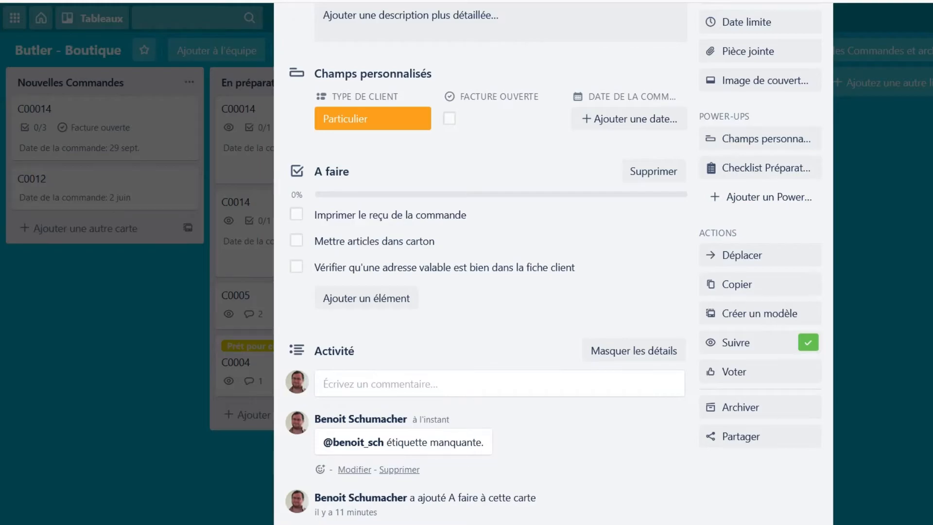
{"action": "key", "text": "Escape"}
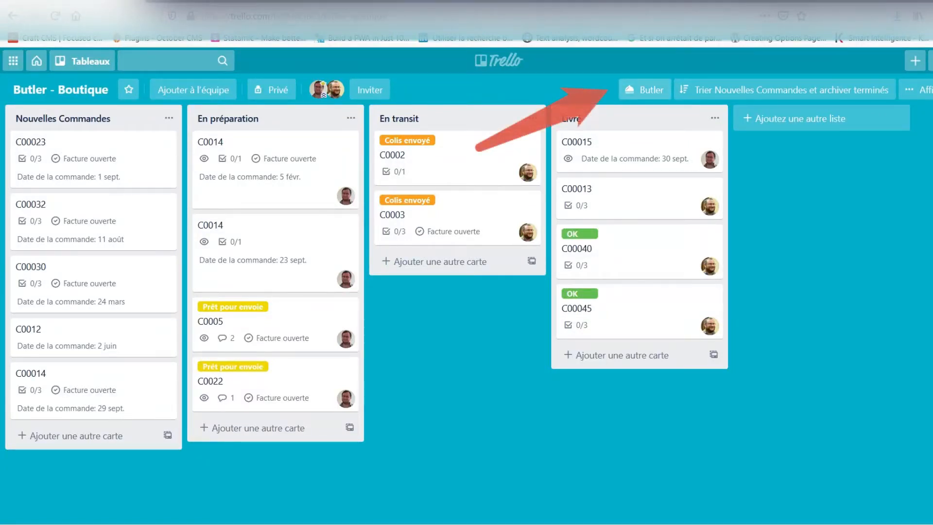
From Butler's automation tips, add the suggested card button "add the "A faire" checklist to the card", named Test
{"action": "left_click", "coordinate": [645, 90]}
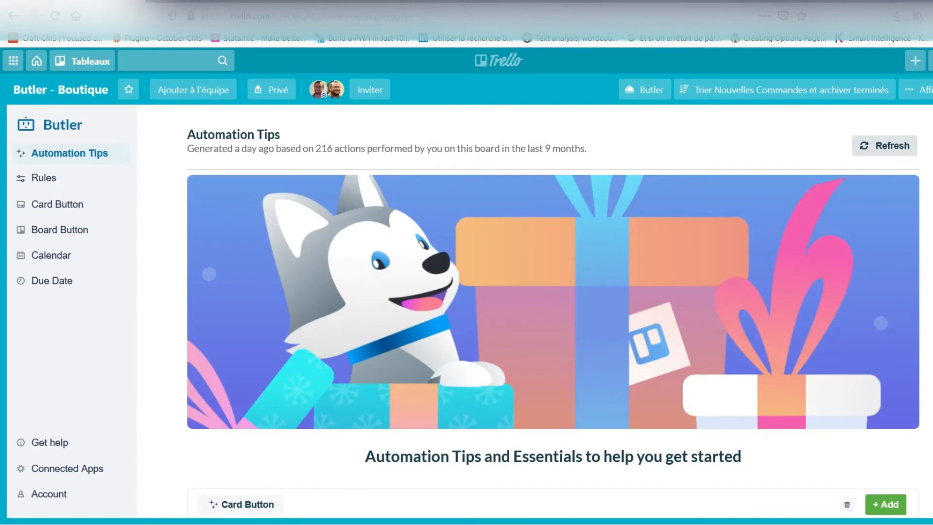
{"action": "scroll", "coordinate": [553, 311], "scroll_direction": "down", "scroll_amount": 7}
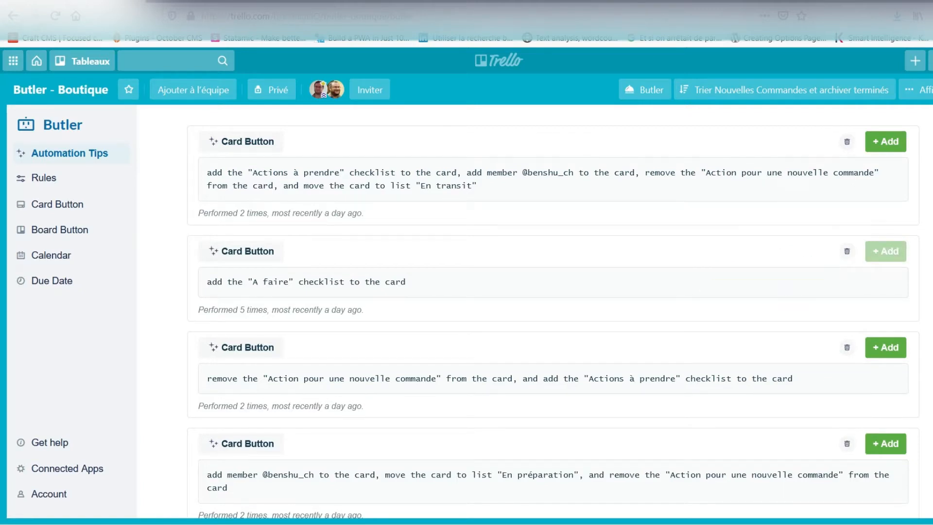
{"action": "left_click", "coordinate": [885, 251]}
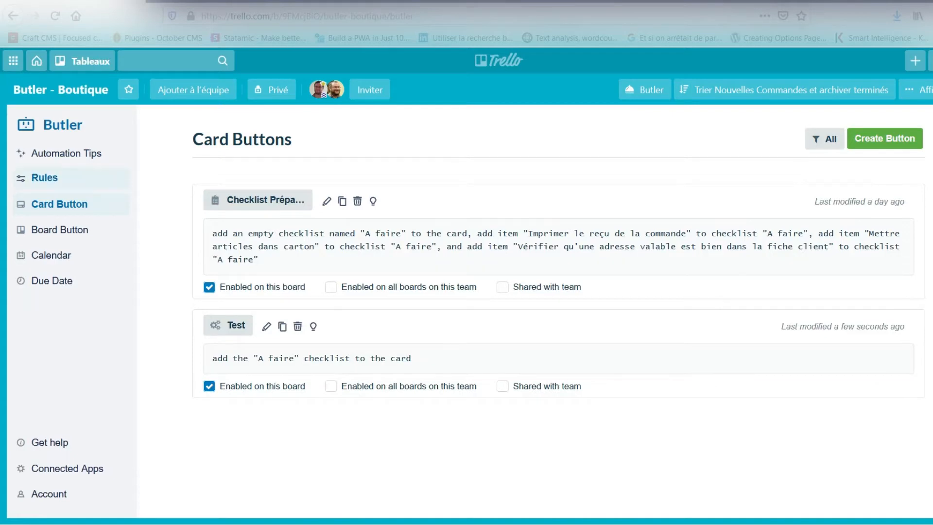
Start a new Butler rule, display its trigger choices and turn off the advanced options
{"action": "left_click", "coordinate": [44, 177]}
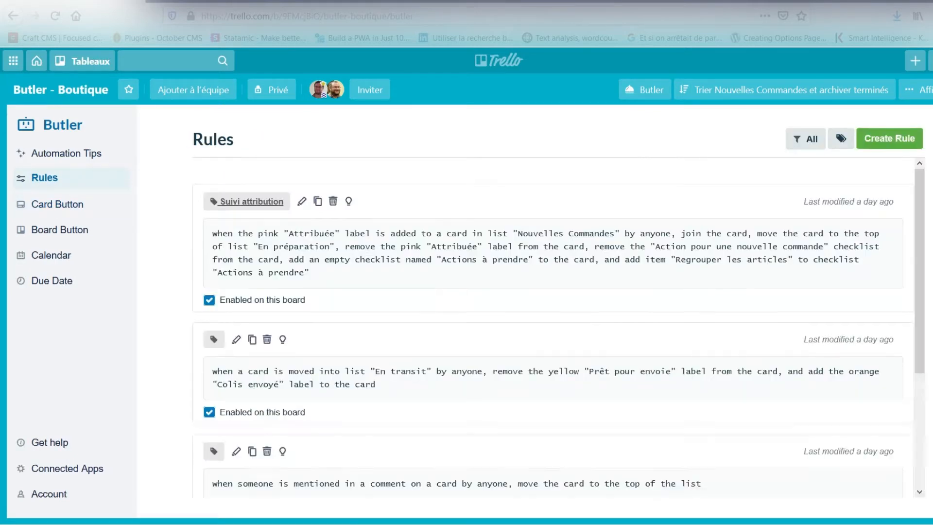
{"action": "scroll", "coordinate": [554, 325], "scroll_direction": "down", "scroll_amount": 2}
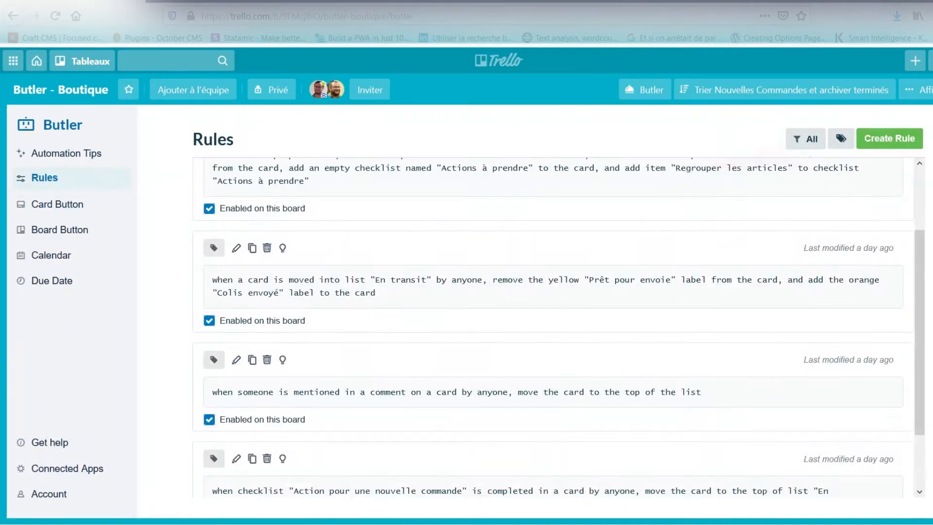
{"action": "left_click", "coordinate": [889, 139]}
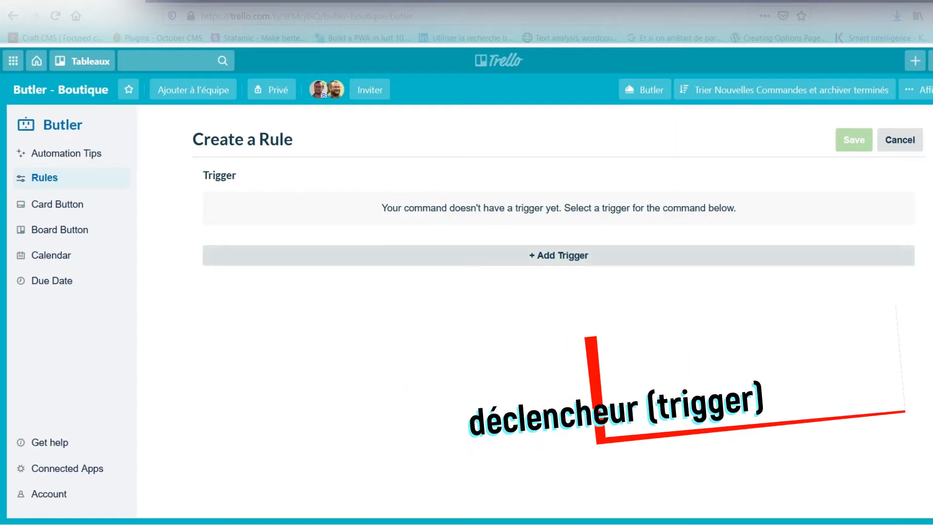
{"action": "left_click", "coordinate": [559, 256]}
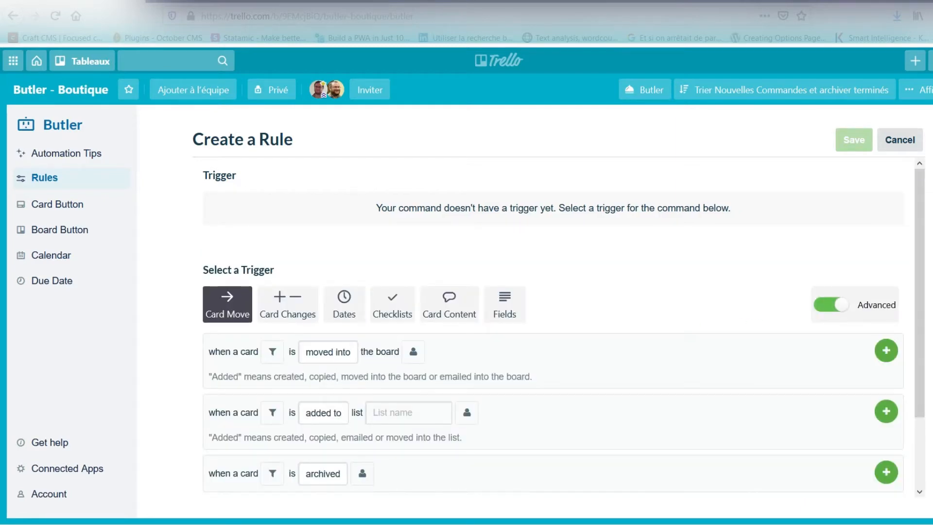
{"action": "left_click", "coordinate": [831, 304]}
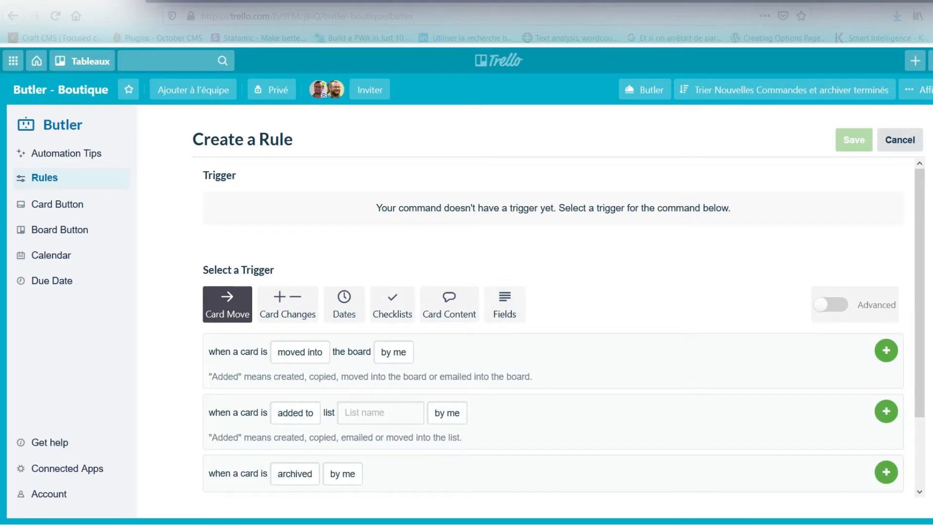
Examine the custom field and card content triggers available for the rule, including the name and description choices
{"action": "left_click", "coordinate": [504, 305]}
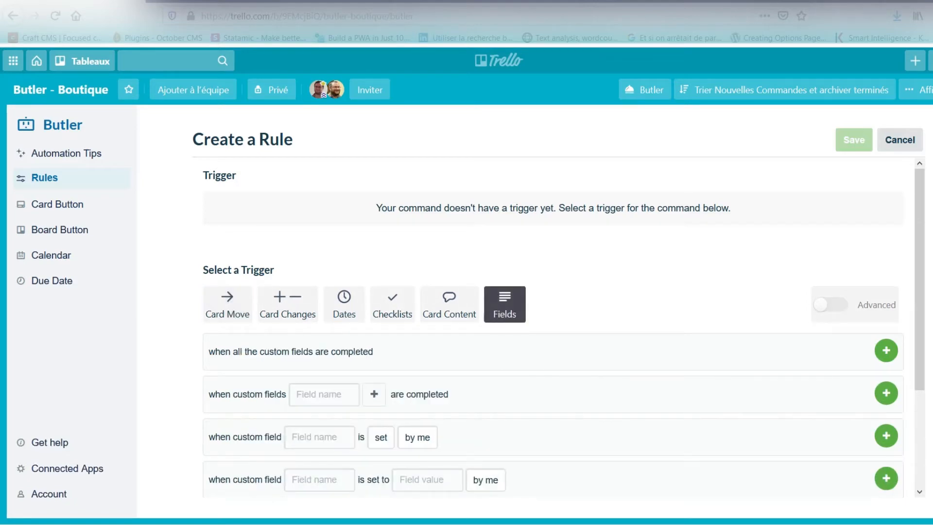
{"action": "scroll", "coordinate": [553, 326], "scroll_direction": "down", "scroll_amount": 3}
{"action": "scroll", "coordinate": [553, 325], "scroll_direction": "up", "scroll_amount": 2}
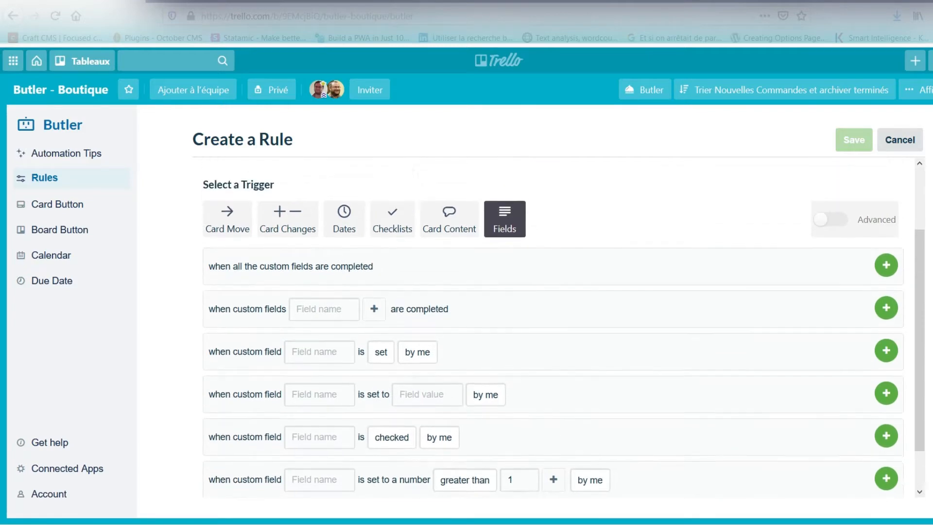
{"action": "left_click", "coordinate": [449, 259]}
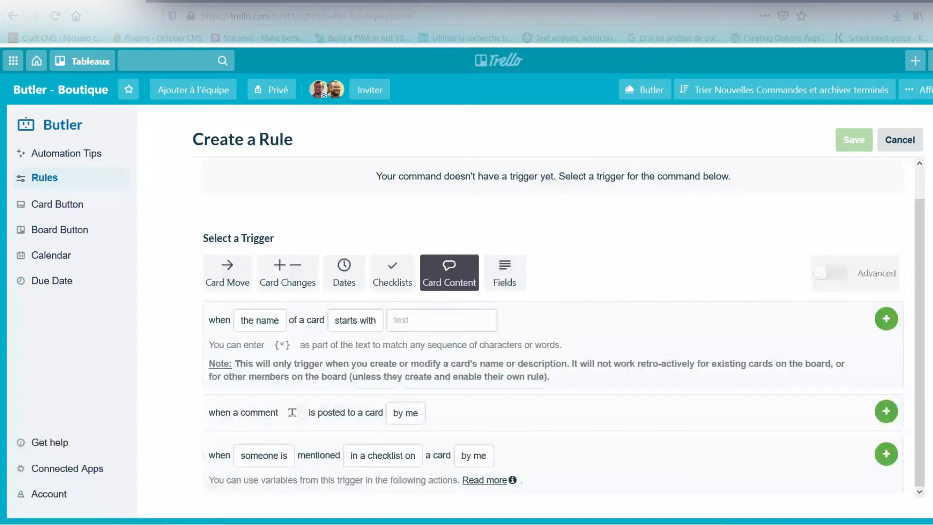
{"action": "left_click", "coordinate": [355, 320]}
{"action": "left_click", "coordinate": [355, 320]}
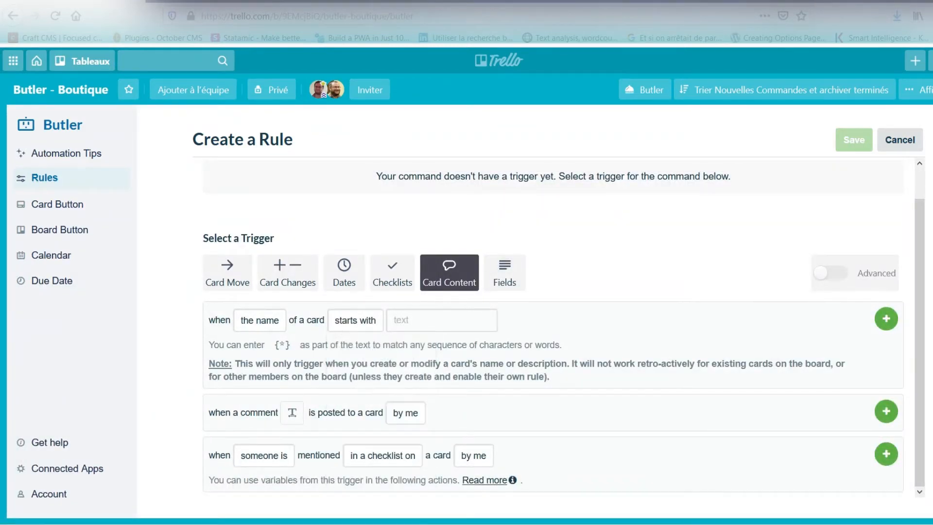
{"action": "left_click", "coordinate": [260, 320]}
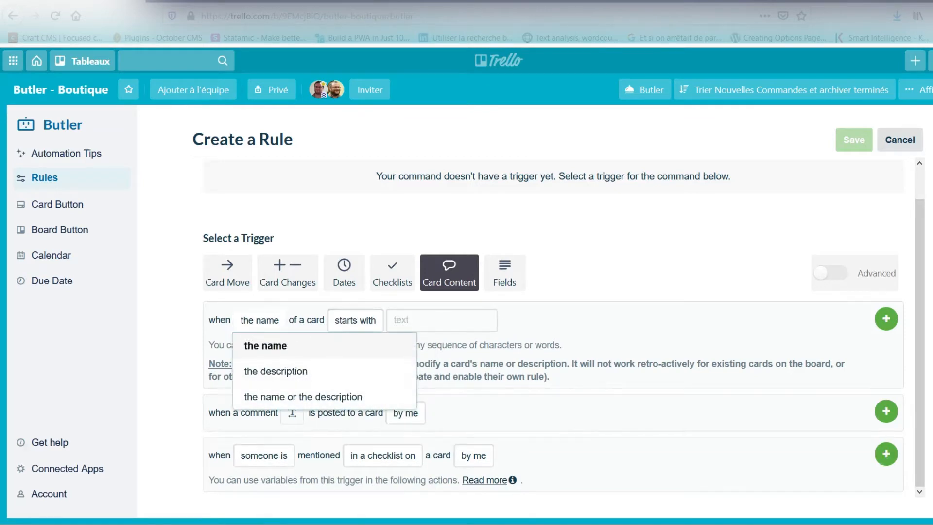
{"action": "left_click", "coordinate": [260, 320]}
Examine the checklist, date and card change triggers, including the labels available for the label trigger
{"action": "left_click", "coordinate": [393, 273]}
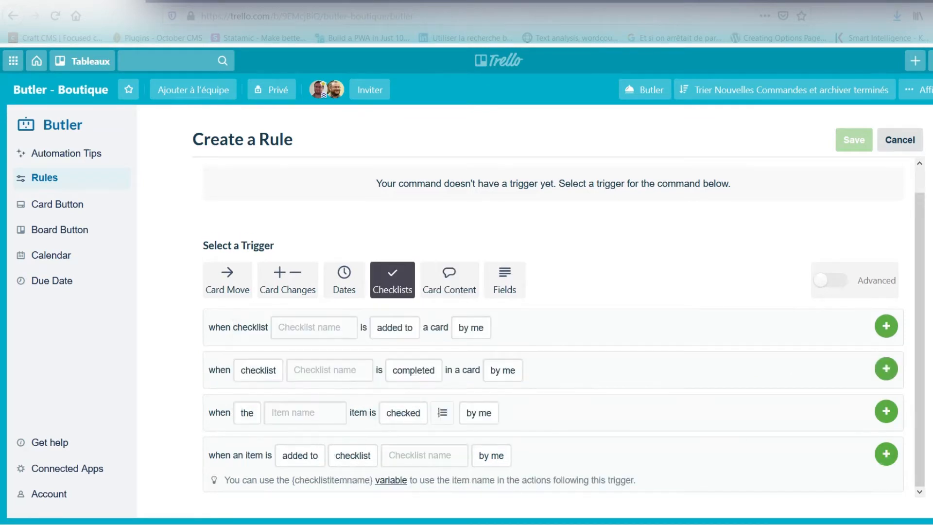
{"action": "left_click", "coordinate": [344, 278]}
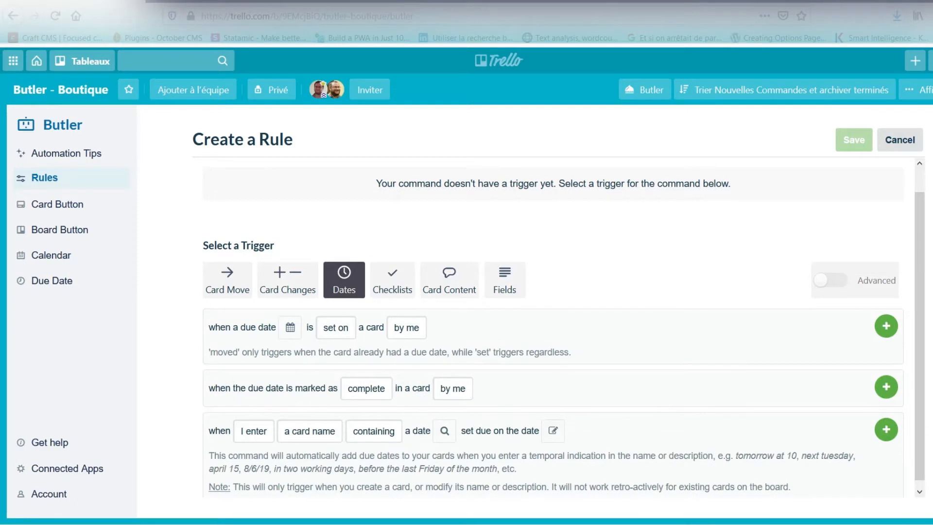
{"action": "left_click", "coordinate": [287, 279]}
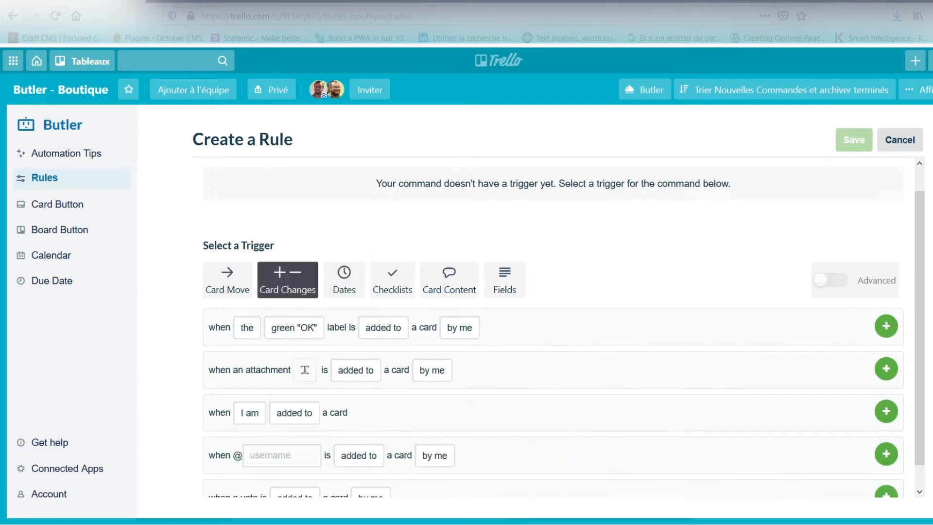
{"action": "left_click", "coordinate": [294, 327]}
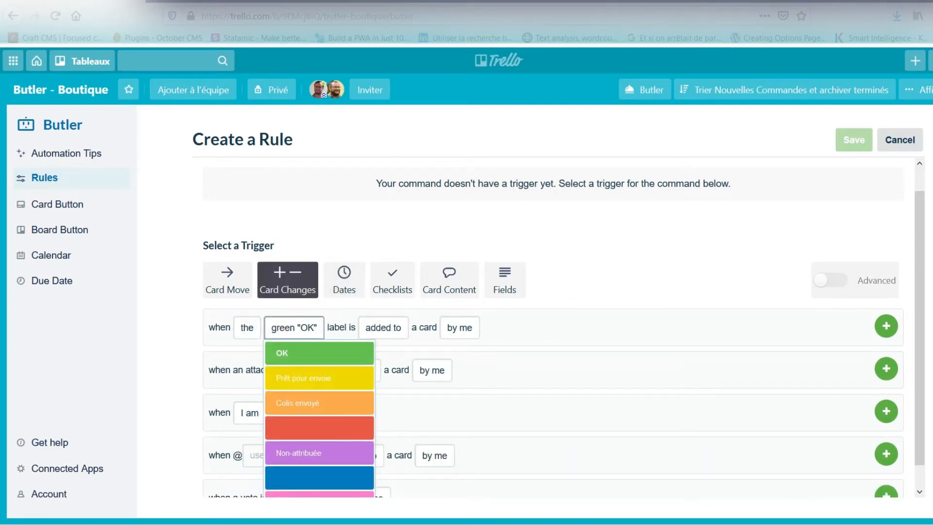
{"action": "mouse_move", "coordinate": [250, 413]}
{"action": "scroll", "coordinate": [553, 329], "scroll_direction": "down", "scroll_amount": 1}
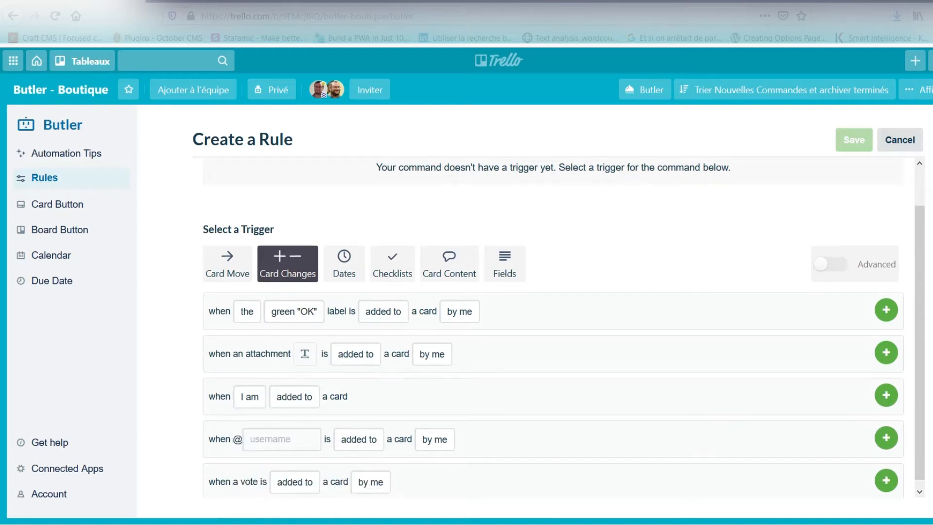
Add the card move trigger "when a card is moved into list En préparation by anyone" to the rule
{"action": "left_click", "coordinate": [228, 257]}
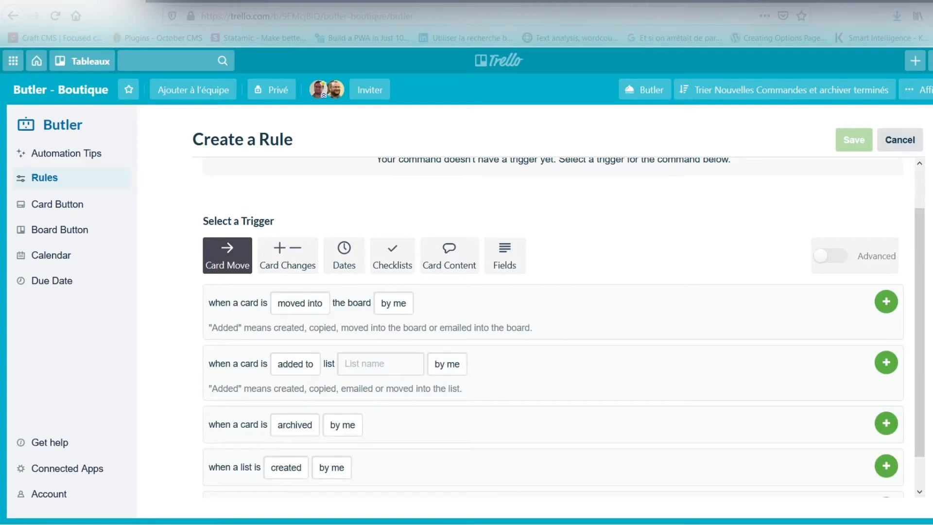
{"action": "mouse_move", "coordinate": [296, 364]}
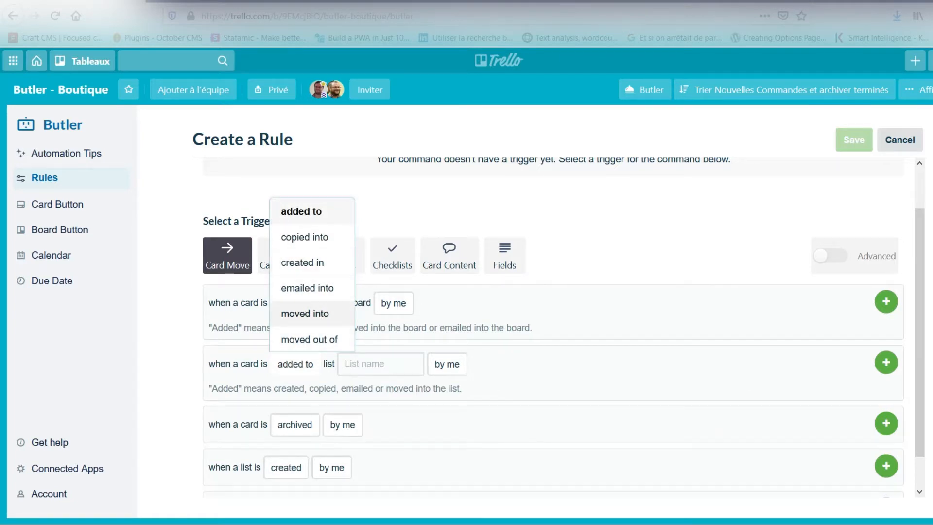
{"action": "left_click", "coordinate": [305, 313]}
{"action": "left_click", "coordinate": [302, 307]}
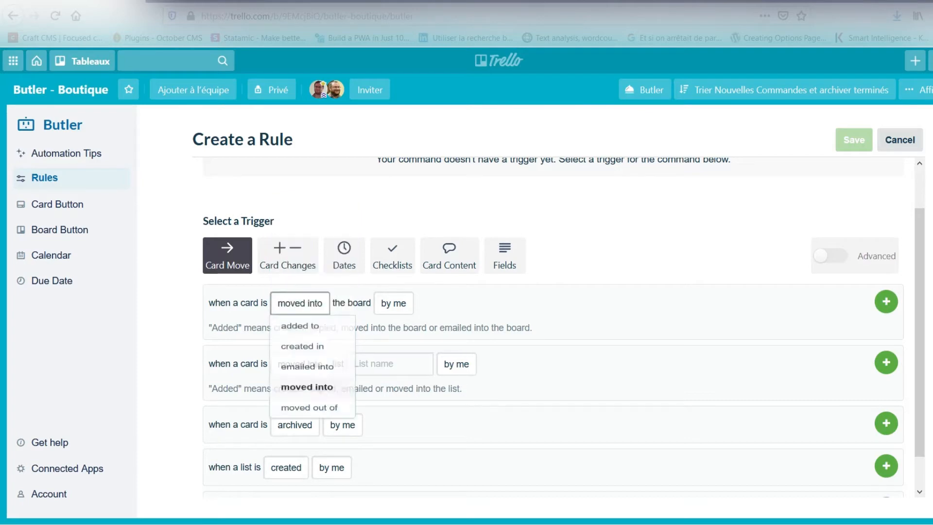
{"action": "left_click", "coordinate": [302, 306]}
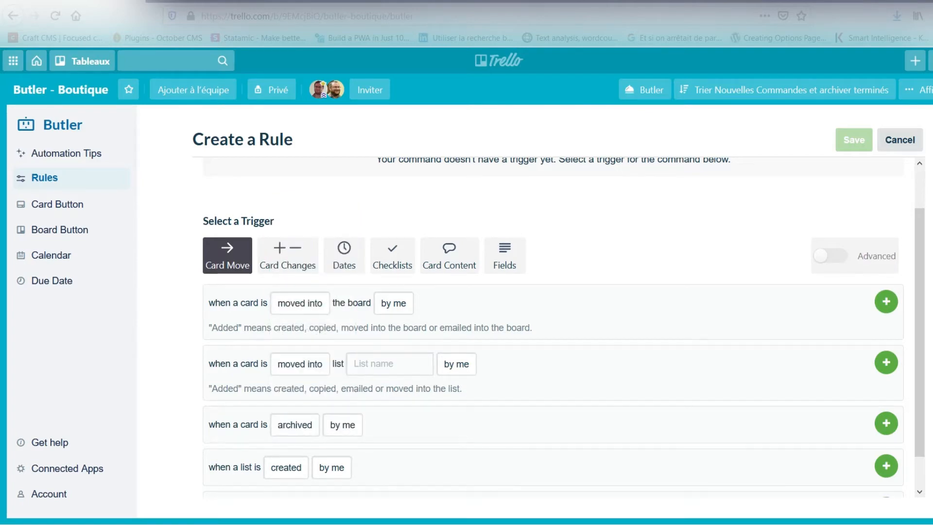
{"action": "left_click", "coordinate": [300, 363]}
{"action": "left_click", "coordinate": [306, 313]}
{"action": "left_click", "coordinate": [389, 364]}
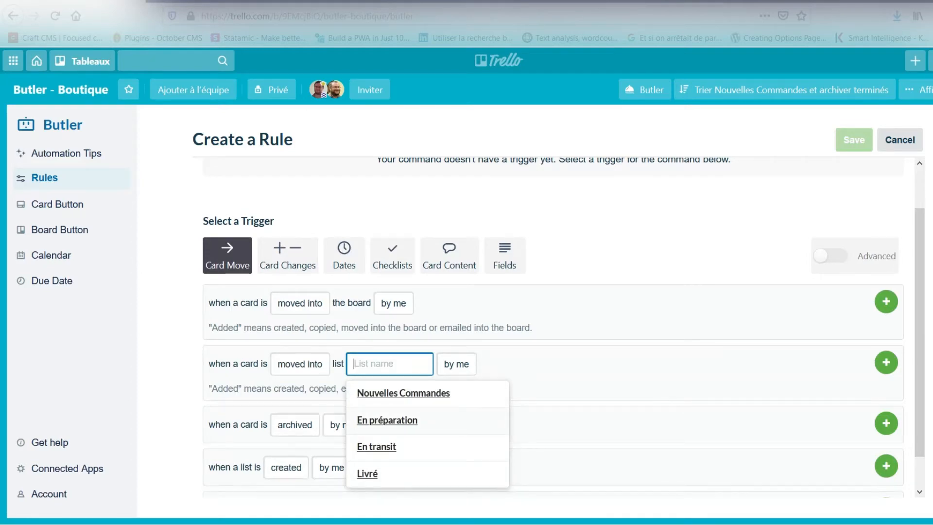
{"action": "left_click", "coordinate": [387, 421]}
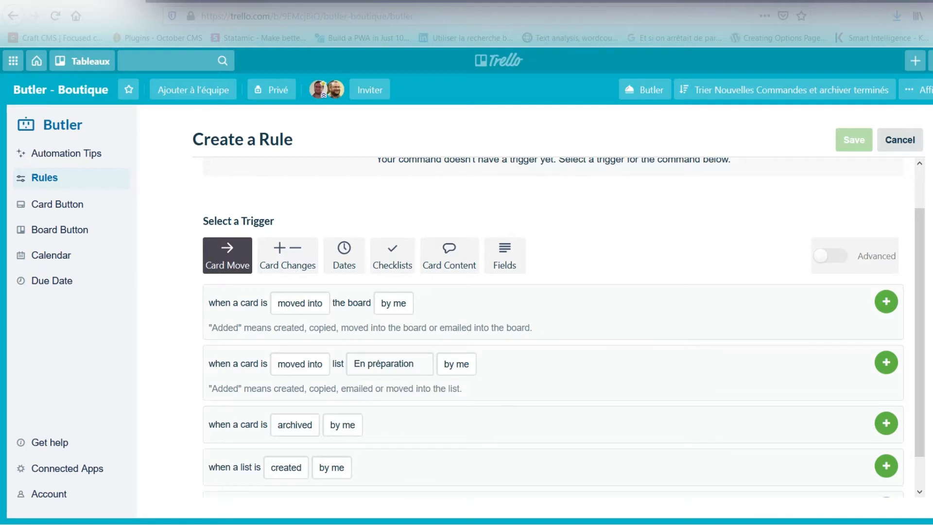
{"action": "left_click", "coordinate": [456, 364]}
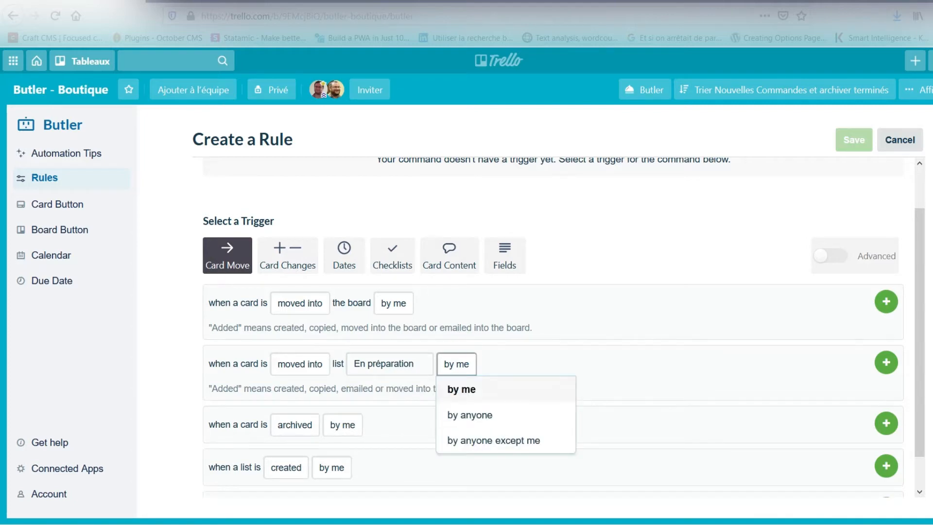
{"action": "left_click", "coordinate": [470, 414]}
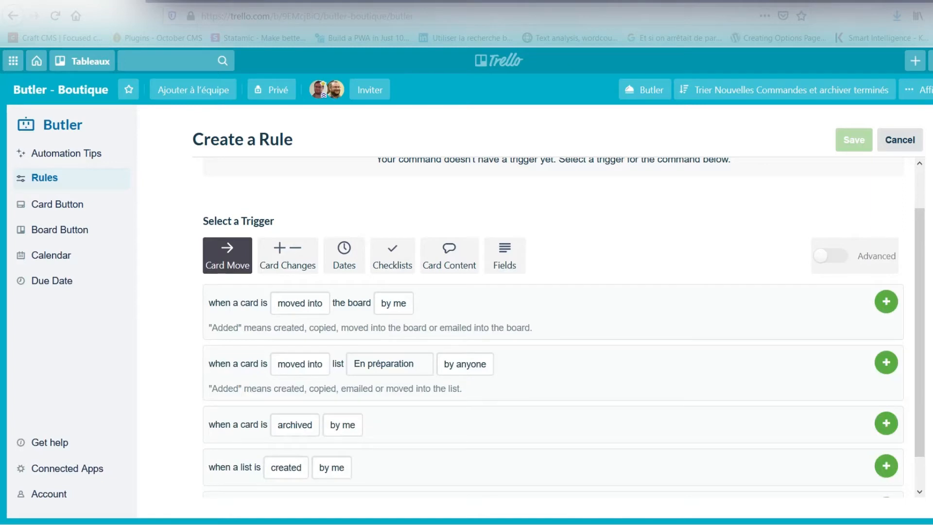
{"action": "left_click", "coordinate": [886, 362]}
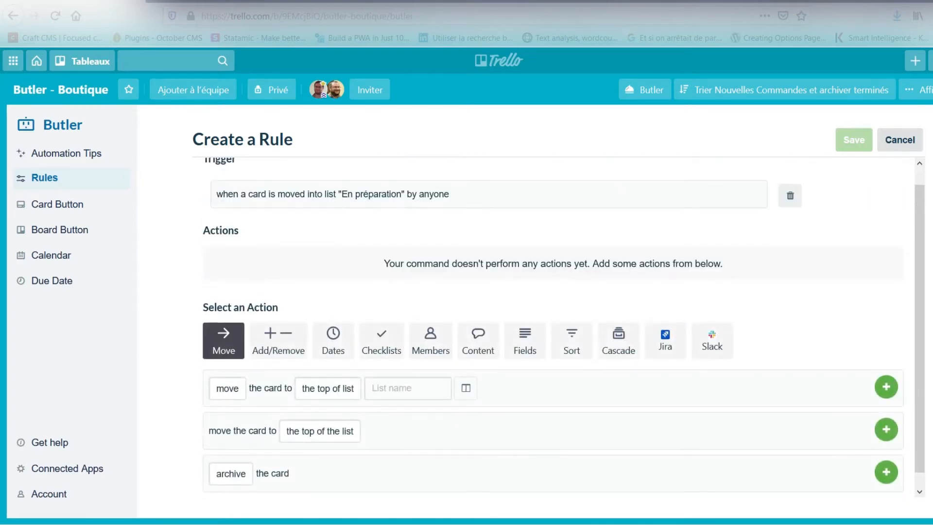
Examine the sort actions with their custom field choices, and the content actions available for the rule
{"action": "scroll", "coordinate": [553, 327], "scroll_direction": "up", "scroll_amount": 1}
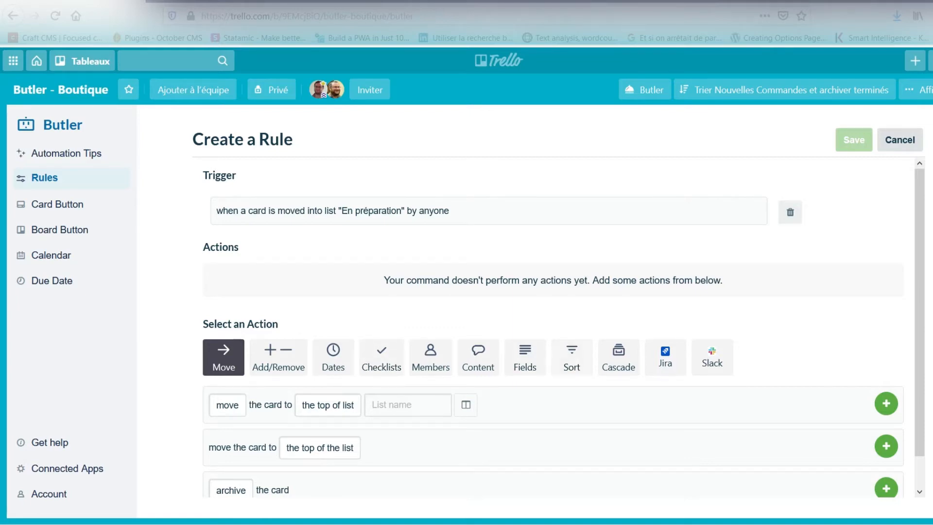
{"action": "left_click", "coordinate": [572, 358]}
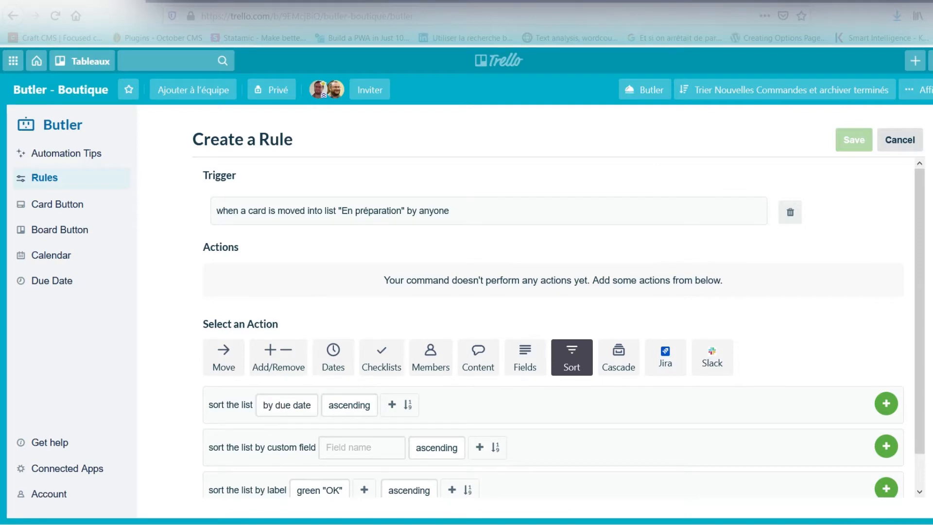
{"action": "scroll", "coordinate": [563, 330], "scroll_direction": "down", "scroll_amount": 1}
{"action": "left_click", "coordinate": [361, 413]}
{"action": "scroll", "coordinate": [362, 413], "scroll_direction": "down", "scroll_amount": 2}
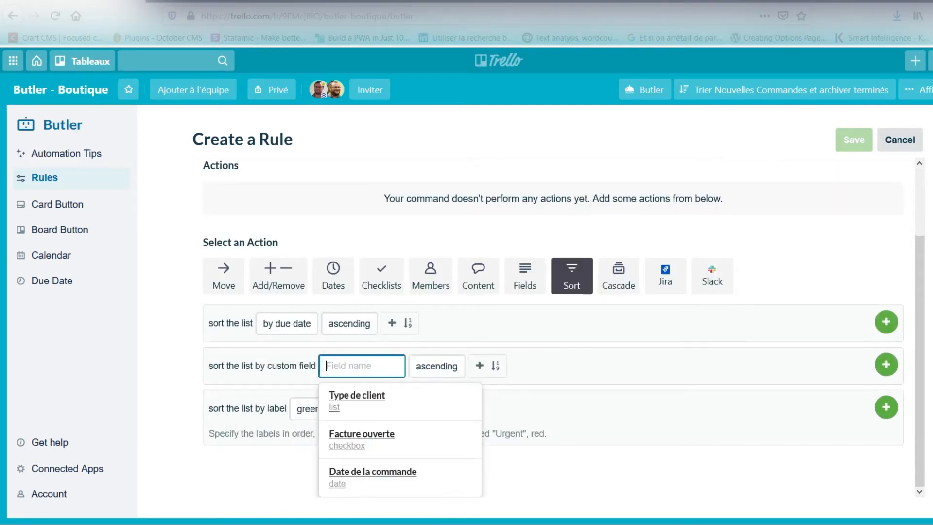
{"action": "left_click", "coordinate": [478, 275]}
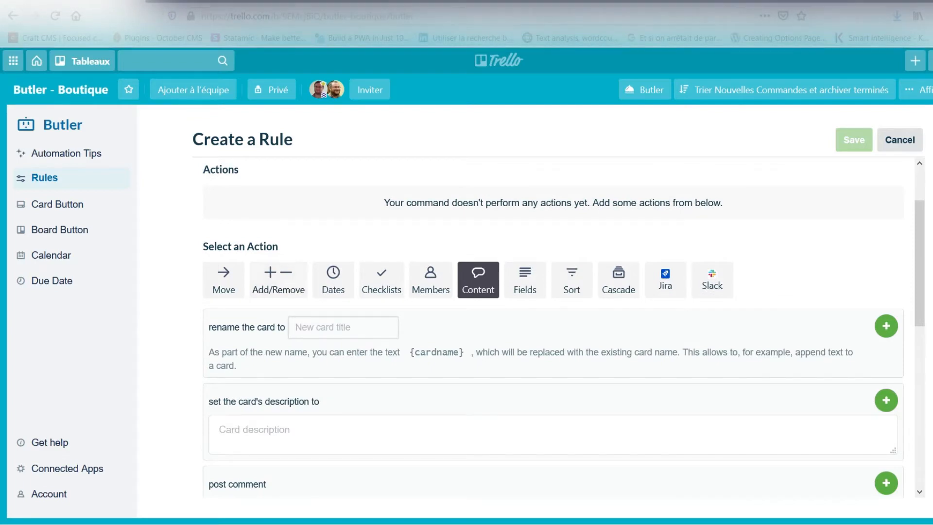
Add an action to the rule that removes the pink "Attribuée" label from the card
{"action": "left_click", "coordinate": [278, 280]}
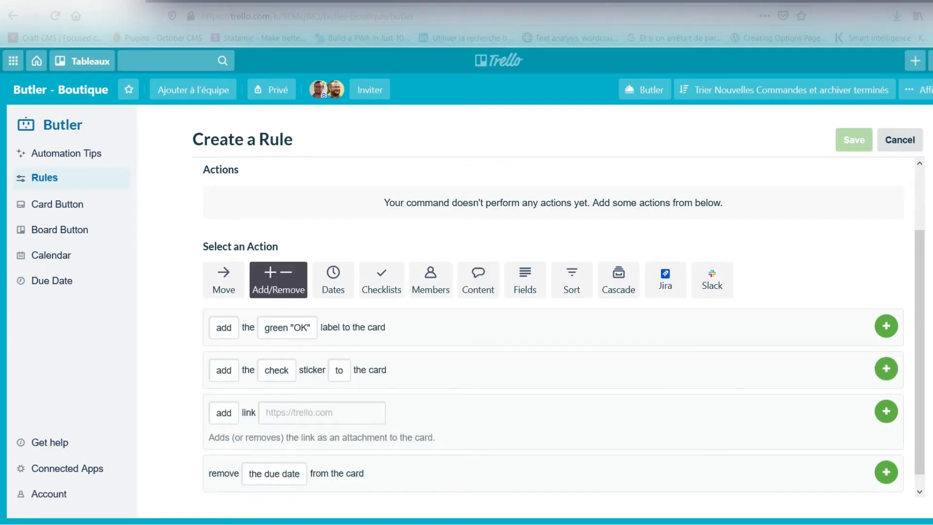
{"action": "scroll", "coordinate": [564, 330], "scroll_direction": "up", "scroll_amount": 2}
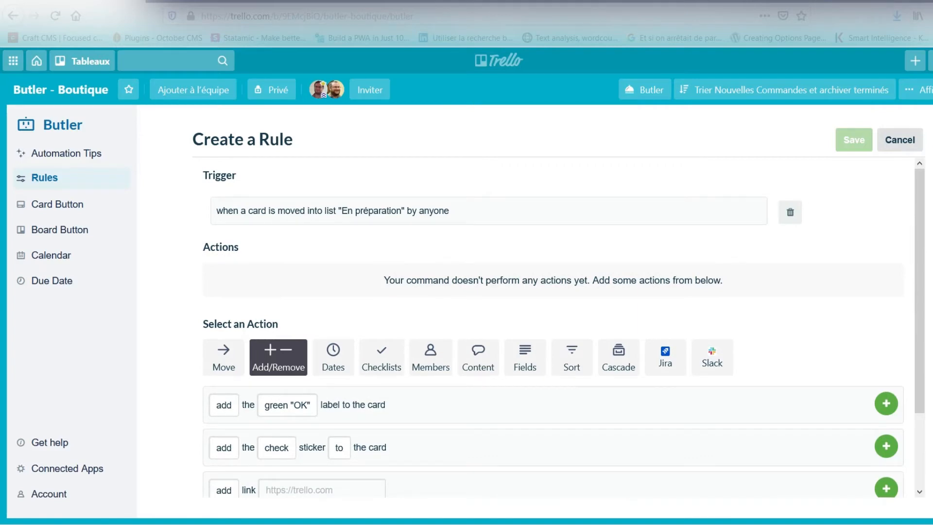
{"action": "left_click", "coordinate": [223, 405]}
{"action": "left_click", "coordinate": [235, 455]}
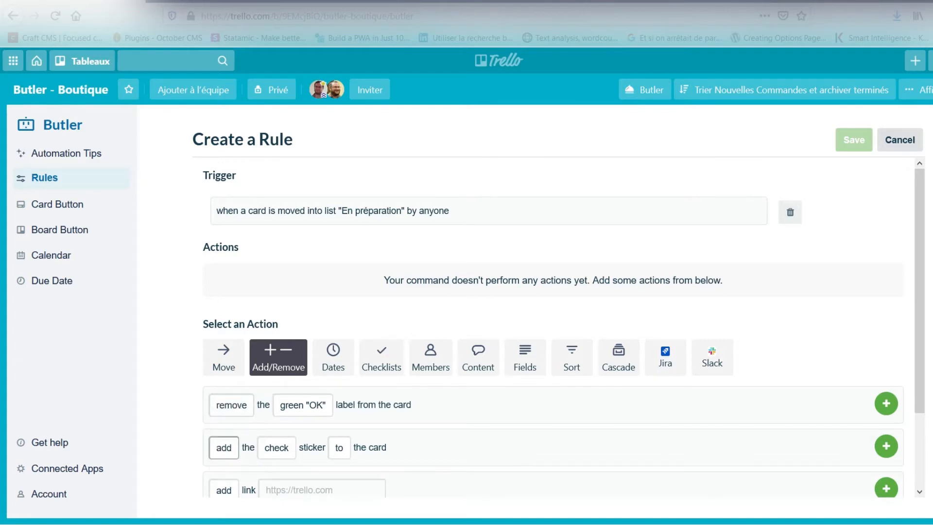
{"action": "mouse_move", "coordinate": [302, 405]}
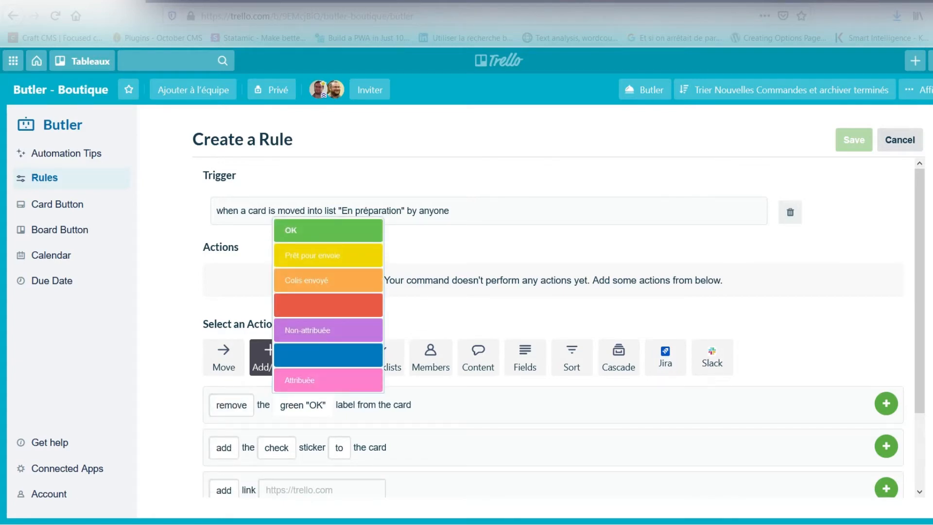
{"action": "left_click", "coordinate": [328, 380]}
{"action": "left_click", "coordinate": [886, 403]}
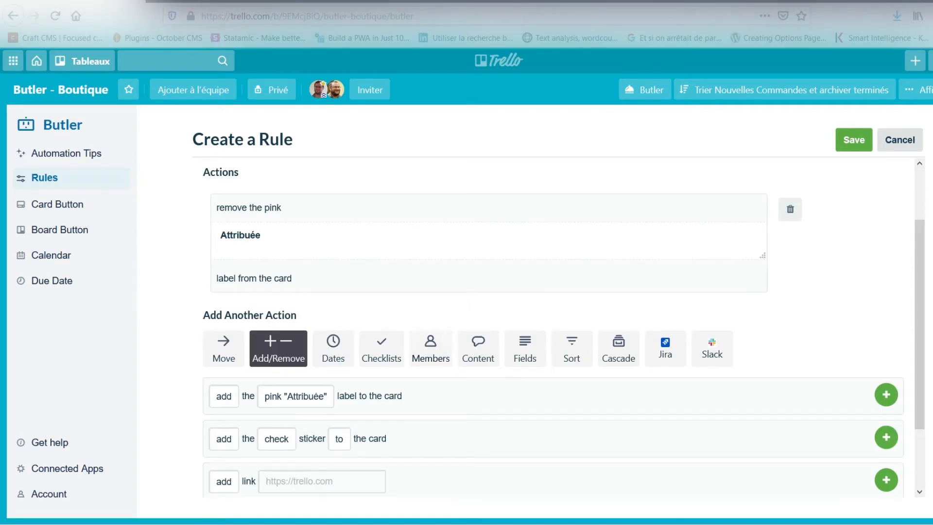
Add a member action that joins the card, and save the rule
{"action": "left_click", "coordinate": [431, 348]}
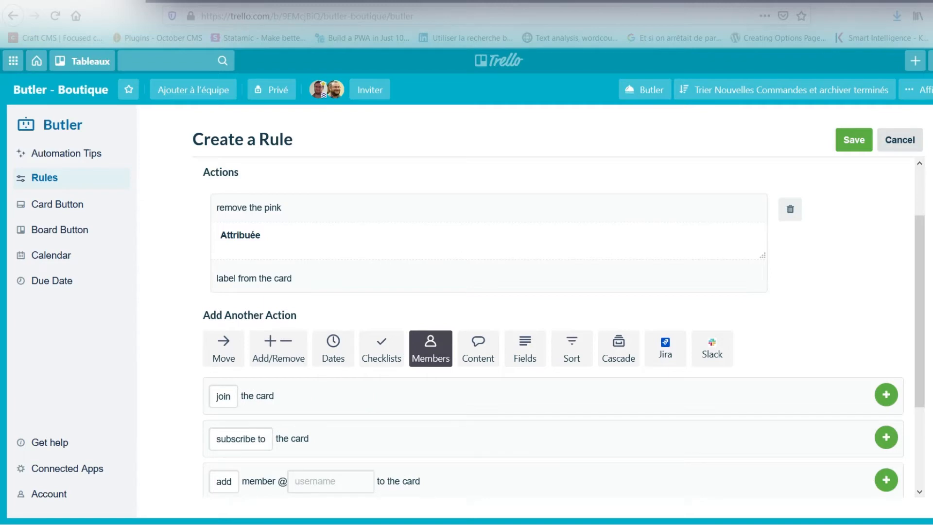
{"action": "left_click", "coordinate": [224, 396]}
{"action": "left_click", "coordinate": [227, 422]}
{"action": "left_click", "coordinate": [886, 394]}
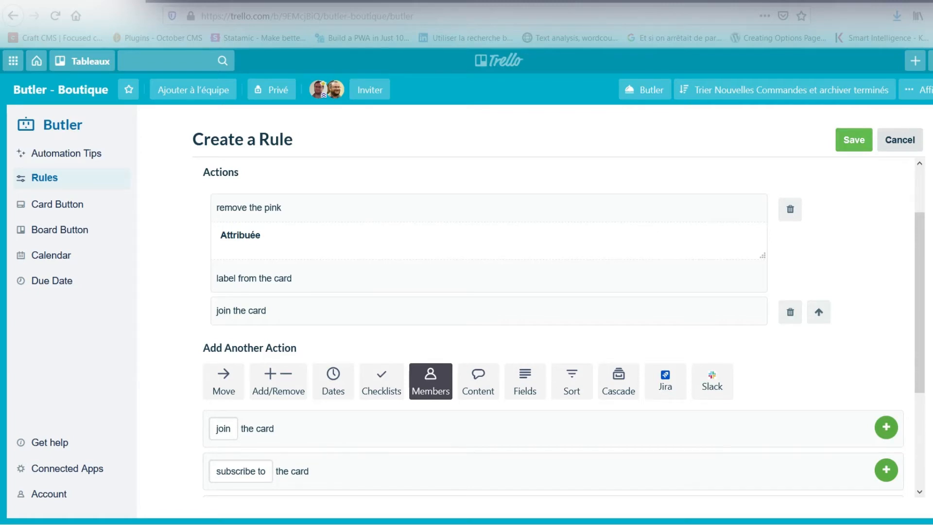
{"action": "left_click", "coordinate": [854, 140]}
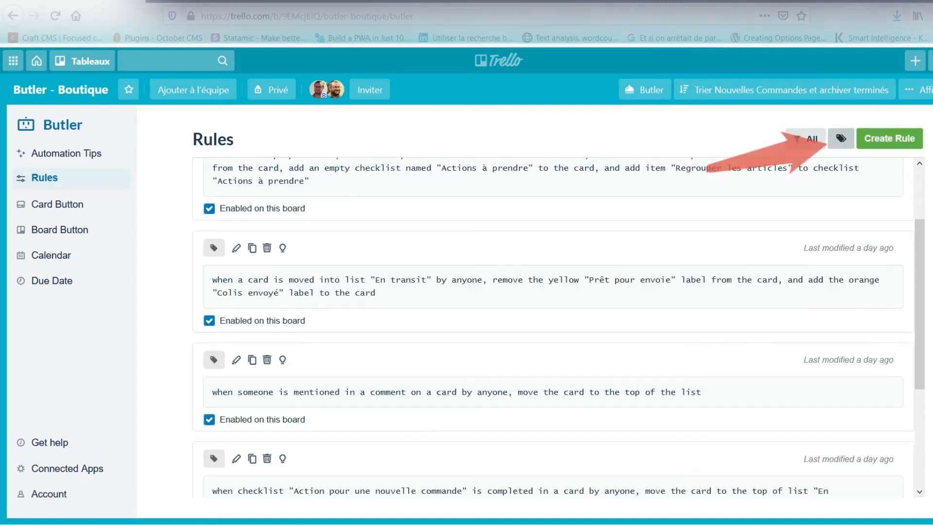
Disable the new "En préparation" rule on this board and enable it again
{"action": "scroll", "coordinate": [553, 328], "scroll_direction": "down", "scroll_amount": 3}
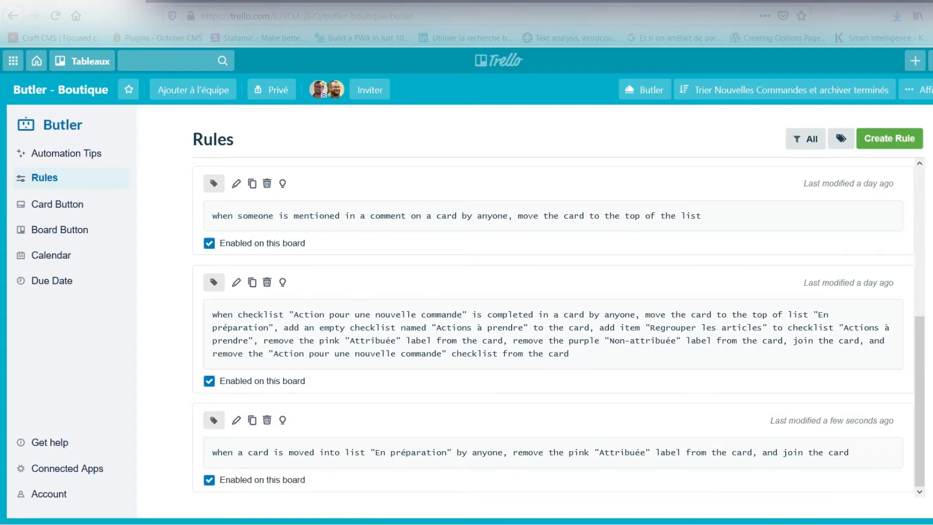
{"action": "left_click", "coordinate": [209, 480]}
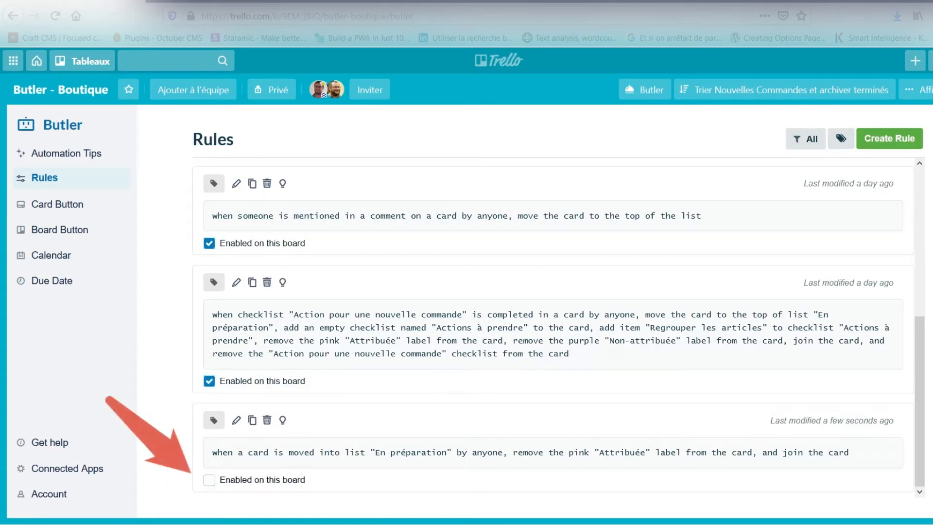
{"action": "left_click", "coordinate": [209, 480]}
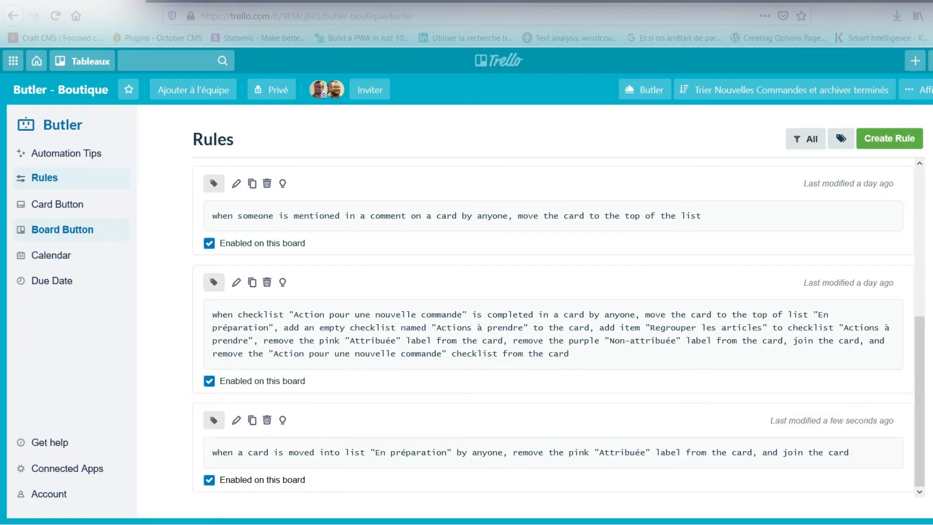
Display the board's existing Butler board buttons
{"action": "left_click", "coordinate": [62, 229]}
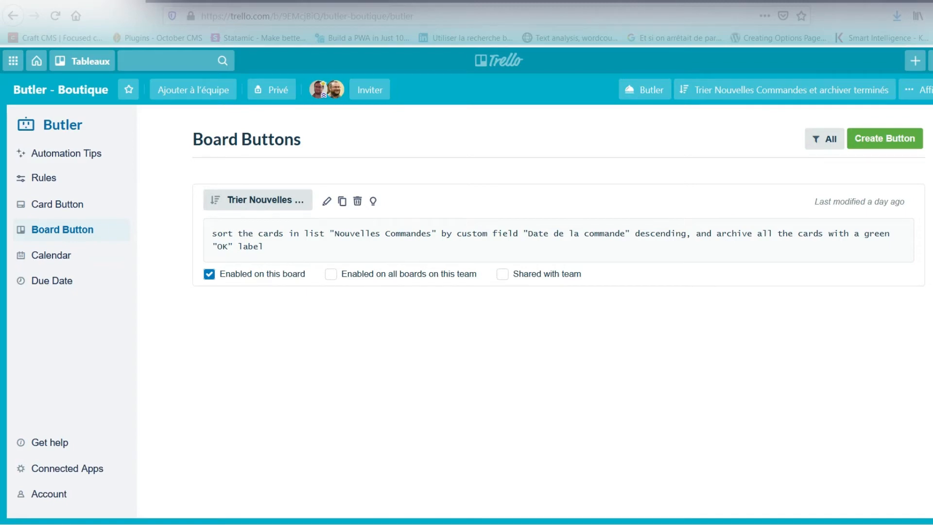
Start a new board button titled "Nettoyage" and give it the trash can icon
{"action": "left_click", "coordinate": [885, 139]}
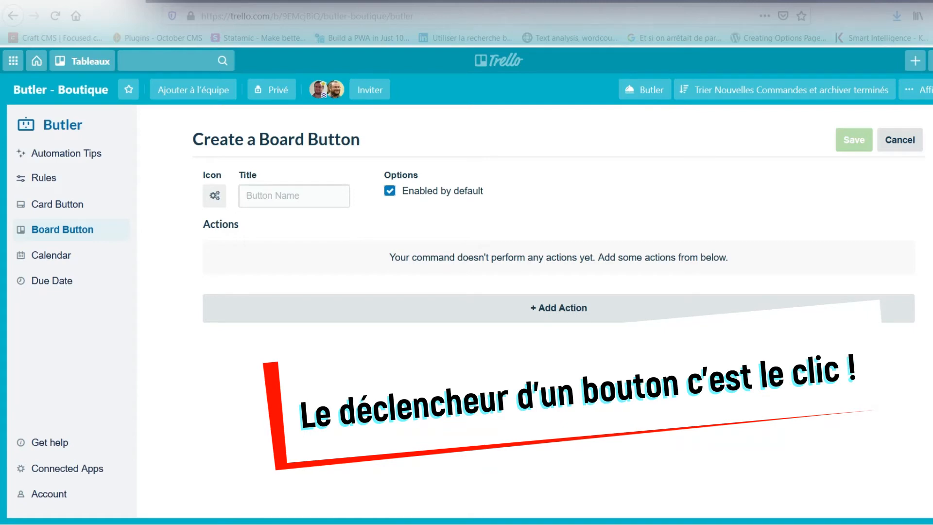
{"action": "left_click", "coordinate": [294, 195]}
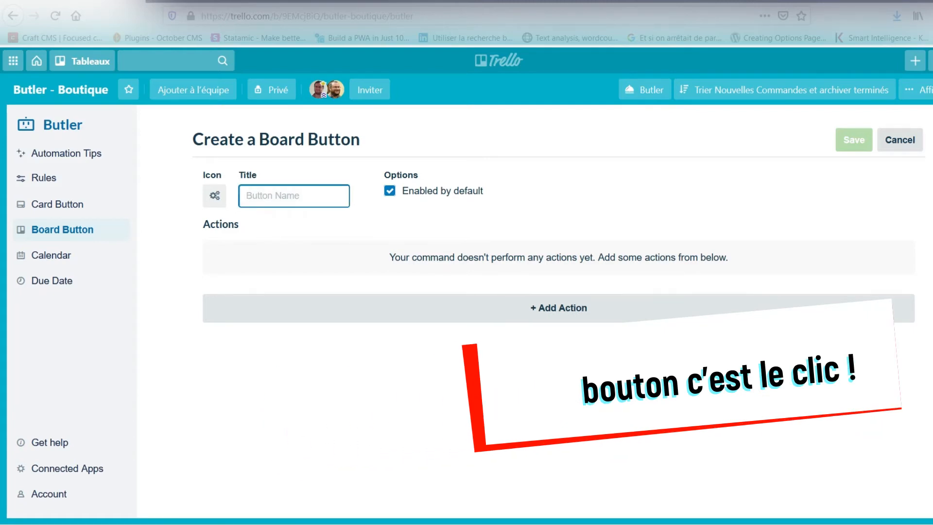
{"action": "type", "text": "Nettoyage"}
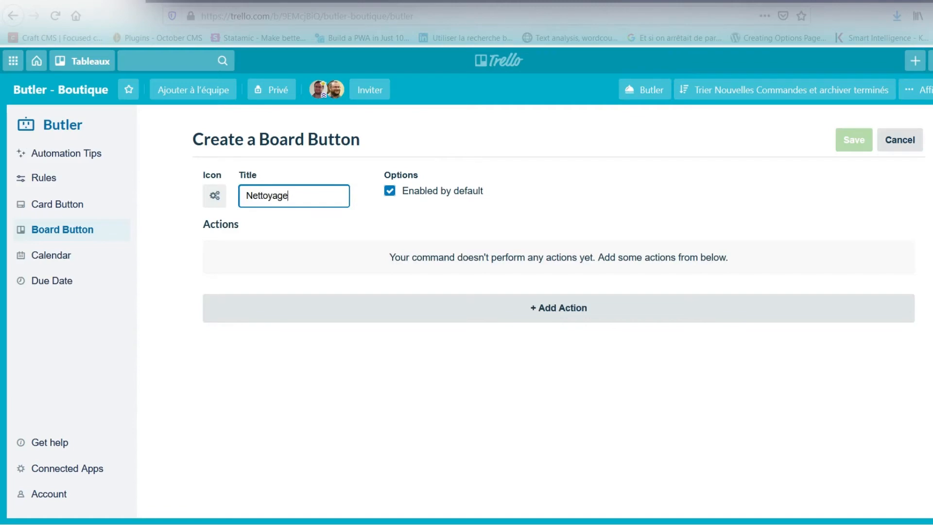
{"action": "left_click", "coordinate": [214, 195]}
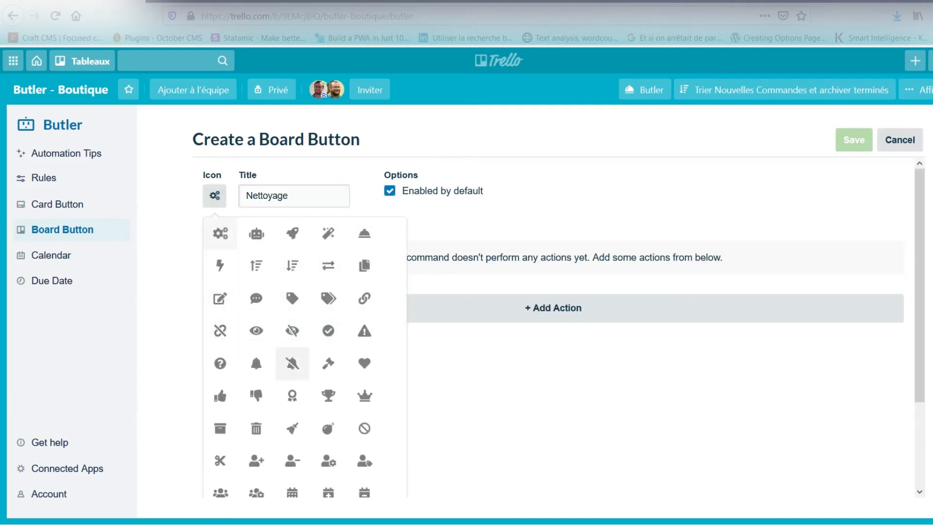
{"action": "left_click", "coordinate": [256, 428]}
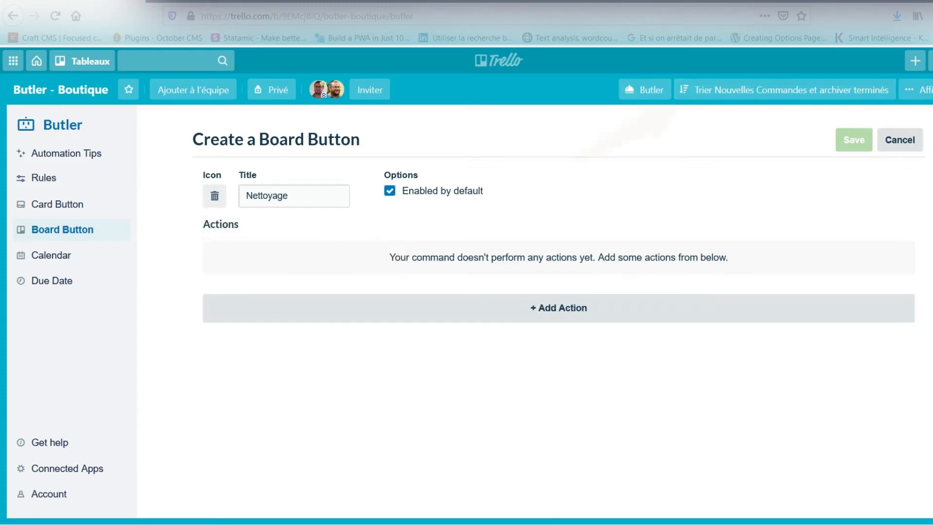
Add an action to the board button that archives all the cards with a green "OK" label
{"action": "left_click", "coordinate": [558, 307]}
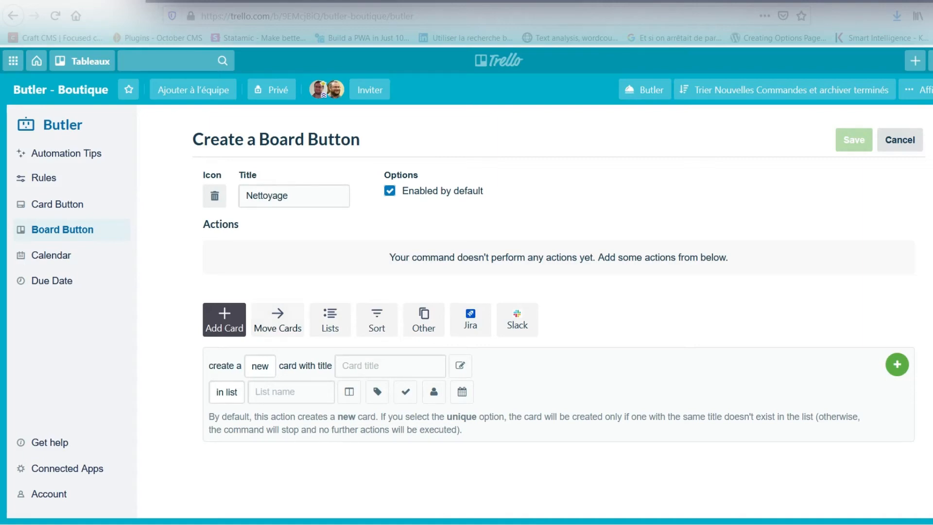
{"action": "left_click", "coordinate": [278, 319]}
{"action": "scroll", "coordinate": [552, 326], "scroll_direction": "down", "scroll_amount": 3}
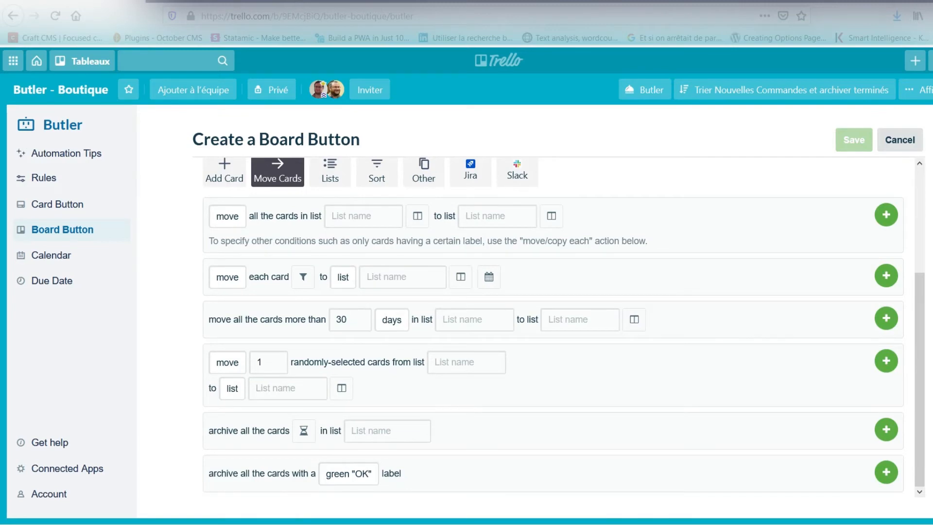
{"action": "left_click", "coordinate": [349, 473]}
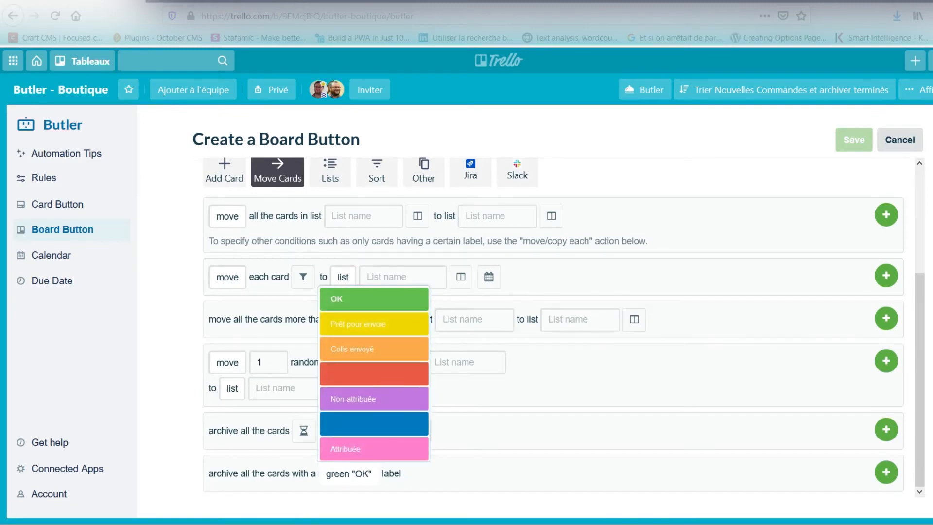
{"action": "left_click", "coordinate": [349, 473]}
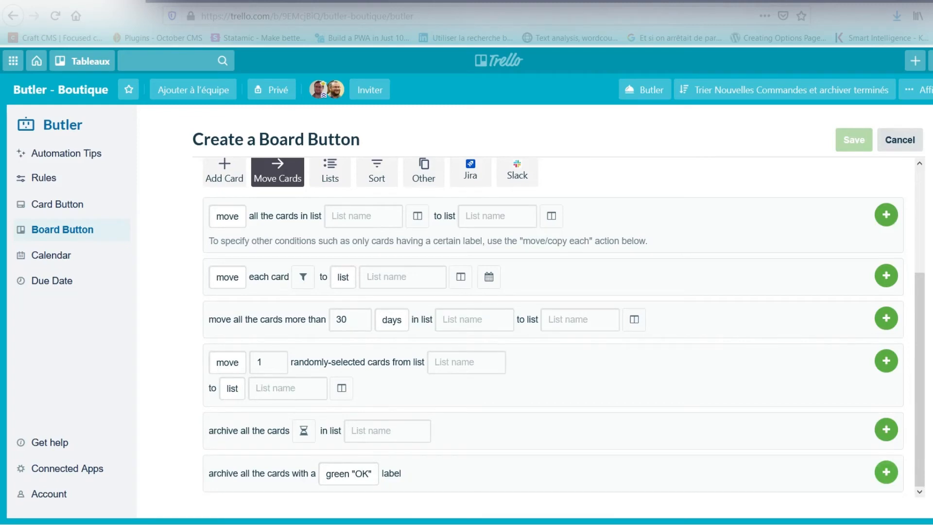
{"action": "left_click", "coordinate": [886, 472]}
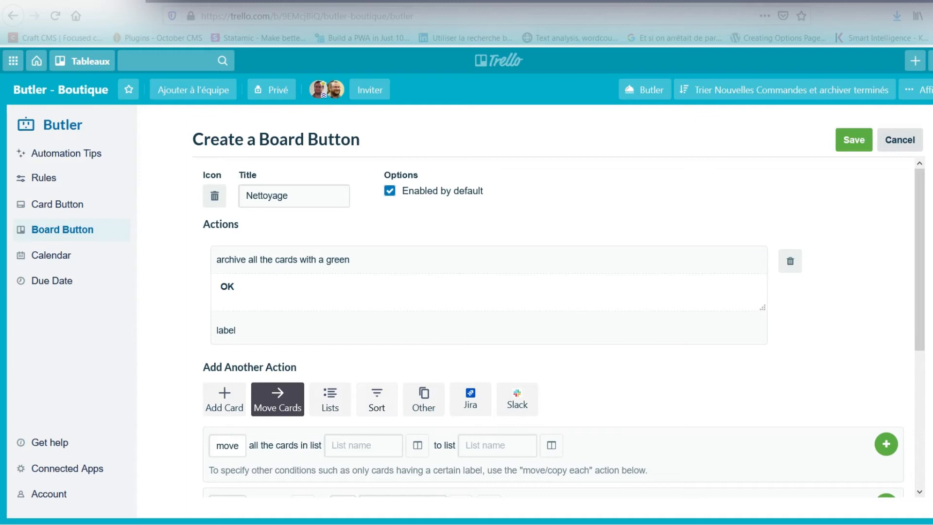
Add an action sorting the list "Nouvelles Commandes" by custom field "Date de la commande" ascending, and save the board button
{"action": "left_click", "coordinate": [376, 399]}
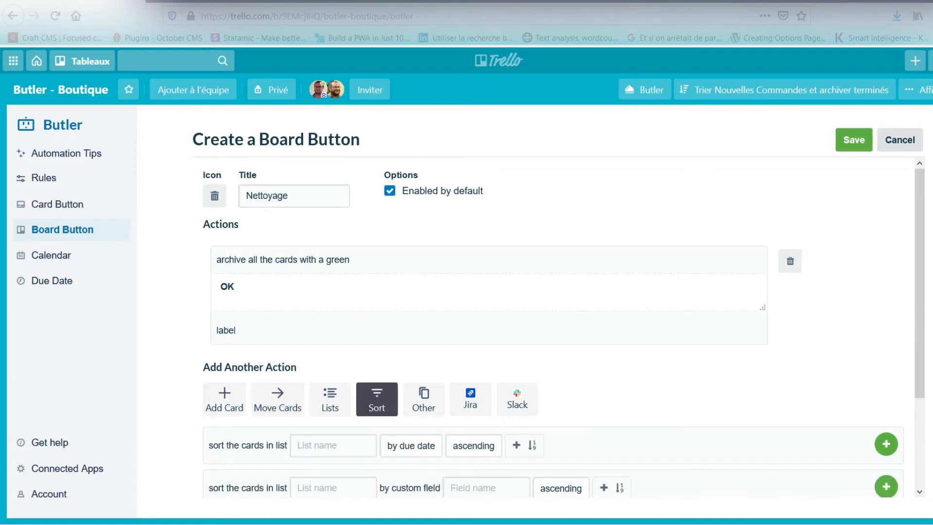
{"action": "scroll", "coordinate": [563, 328], "scroll_direction": "down", "scroll_amount": 2}
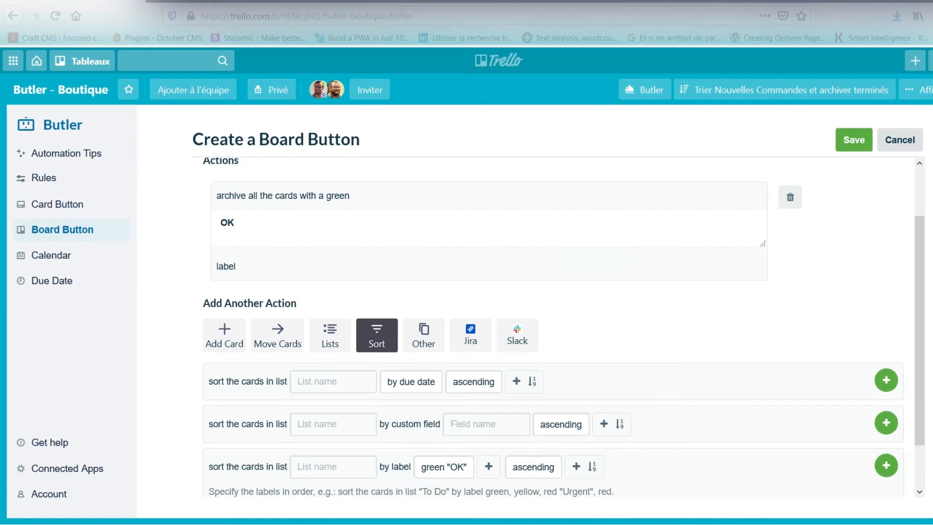
{"action": "left_click", "coordinate": [333, 424]}
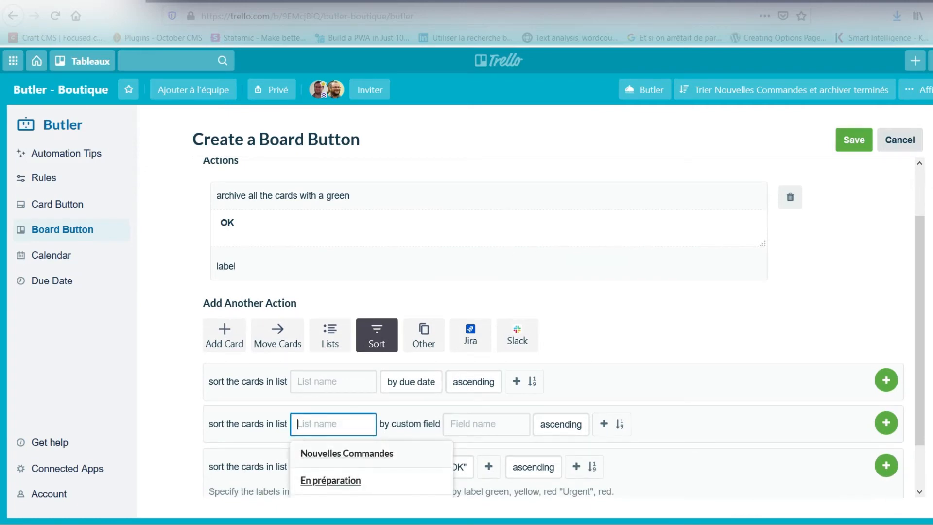
{"action": "left_click", "coordinate": [347, 454]}
{"action": "left_click", "coordinate": [485, 424]}
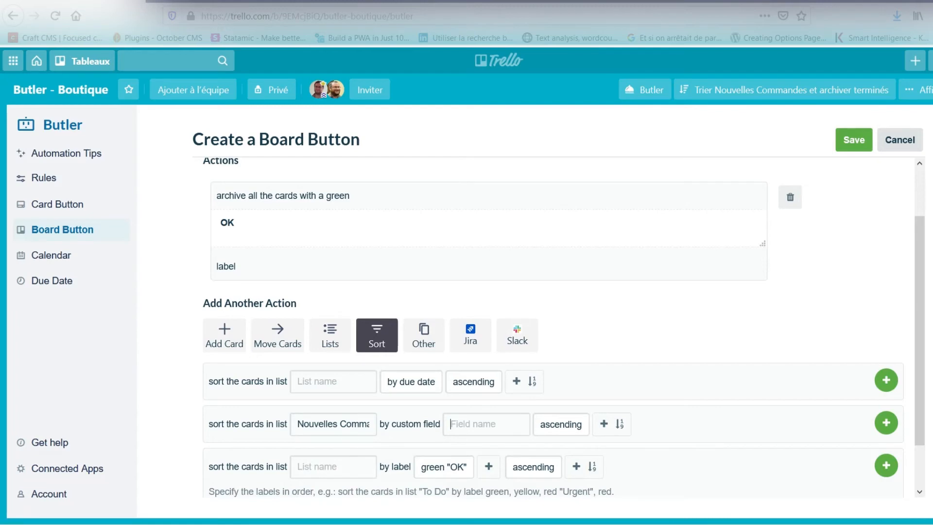
{"action": "scroll", "coordinate": [486, 424], "scroll_direction": "down", "scroll_amount": 2}
{"action": "left_click", "coordinate": [481, 394]}
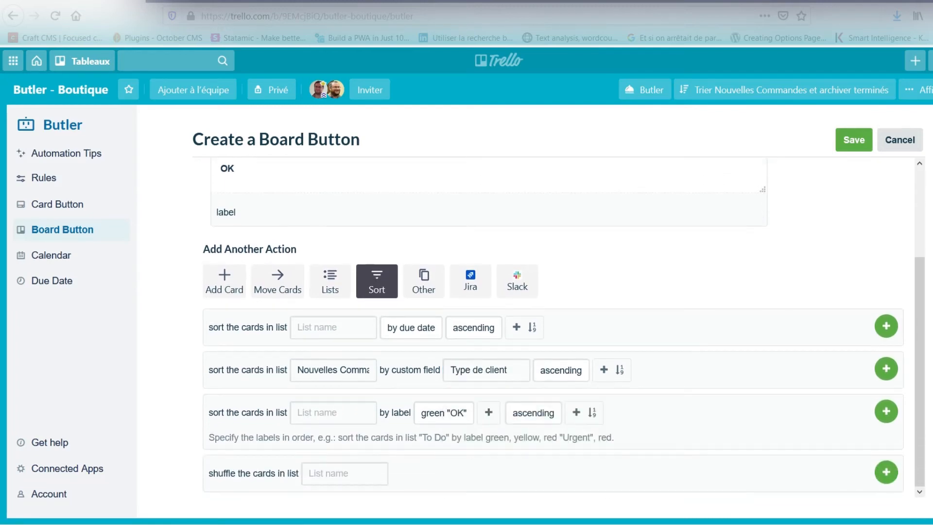
{"action": "left_click", "coordinate": [489, 370]}
{"action": "left_click", "coordinate": [497, 475]}
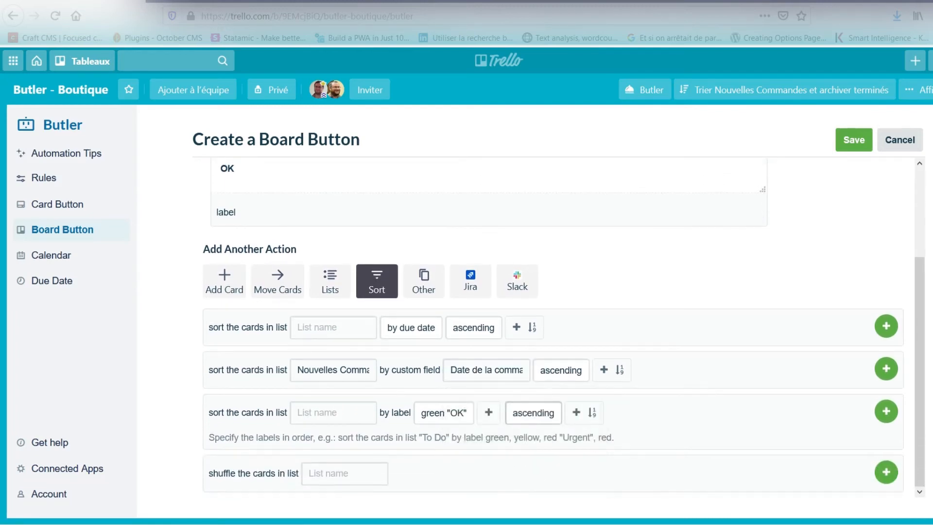
{"action": "left_click", "coordinate": [561, 370]}
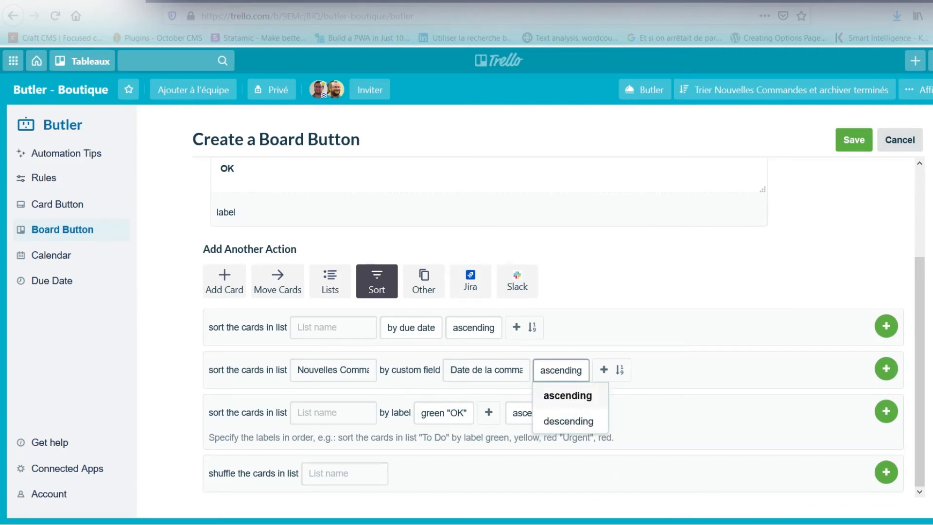
{"action": "left_click", "coordinate": [567, 395]}
{"action": "left_click", "coordinate": [887, 368]}
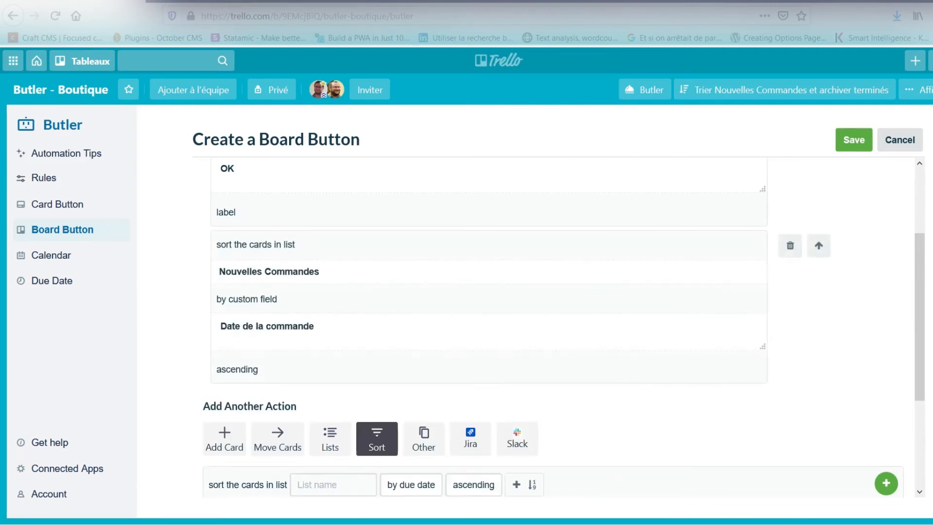
{"action": "left_click", "coordinate": [854, 140]}
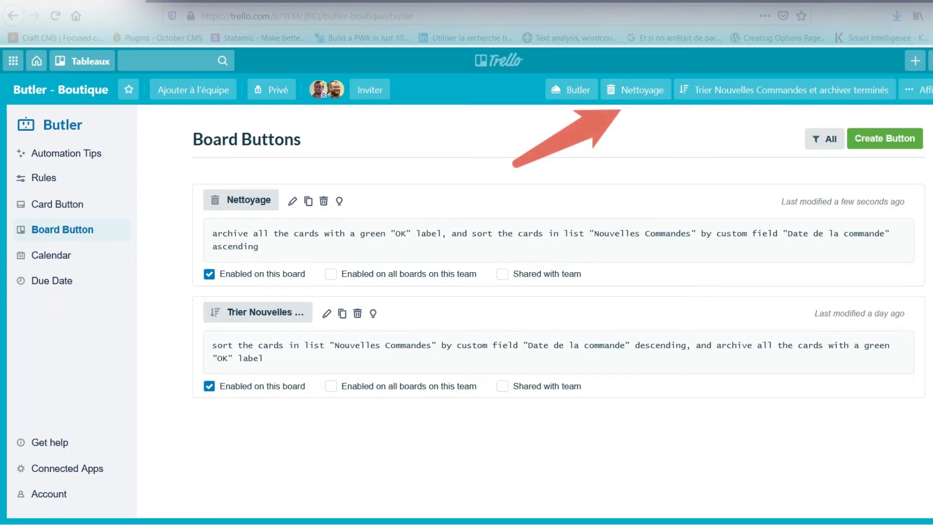
Disable the "Nettoyage" button on this board and enable it again
{"action": "left_click", "coordinate": [210, 274]}
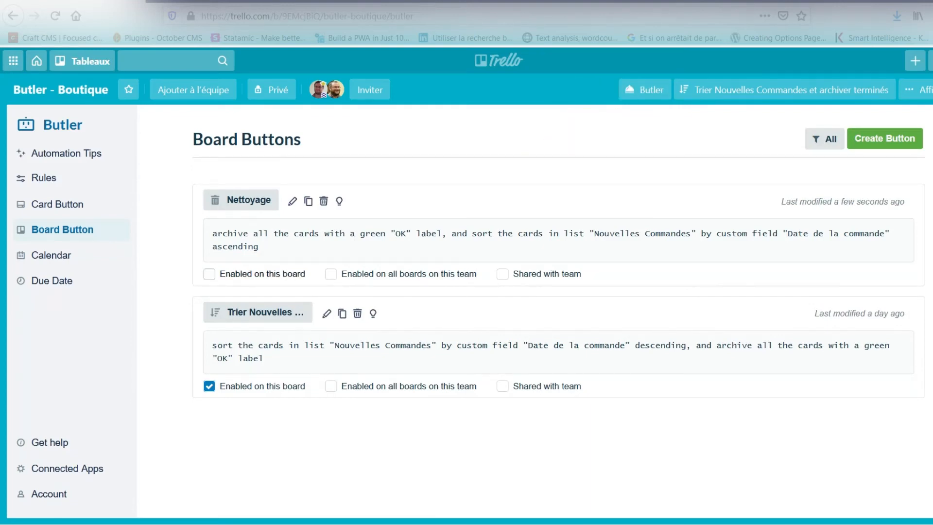
{"action": "left_click", "coordinate": [210, 274]}
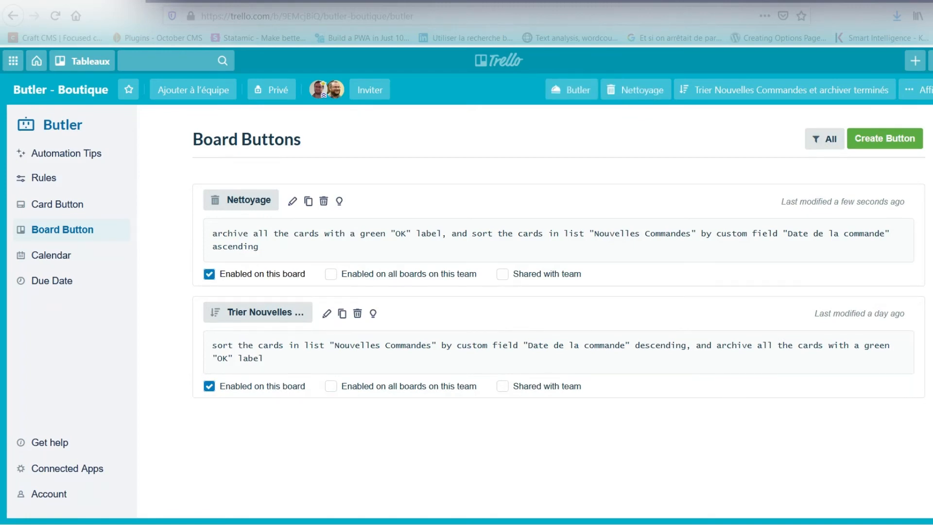
Start a new card button titled "Checklist No.3" and give it the crown icon
{"action": "left_click", "coordinate": [59, 204]}
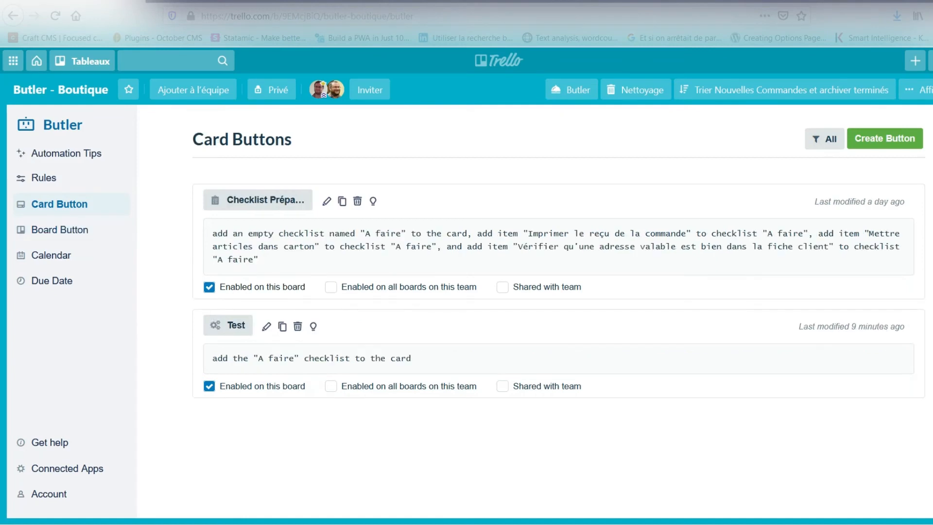
{"action": "left_click", "coordinate": [884, 138]}
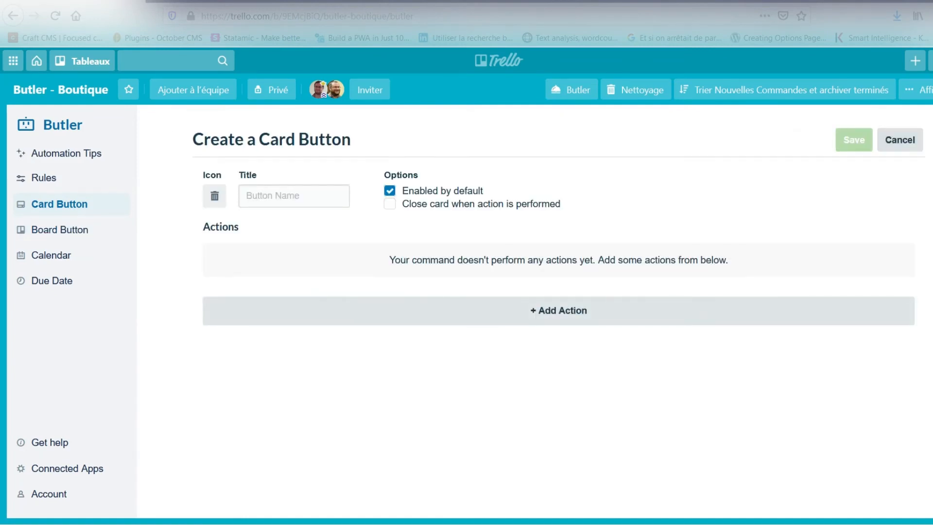
{"action": "left_click", "coordinate": [293, 196]}
{"action": "type", "text": "Checklist"}
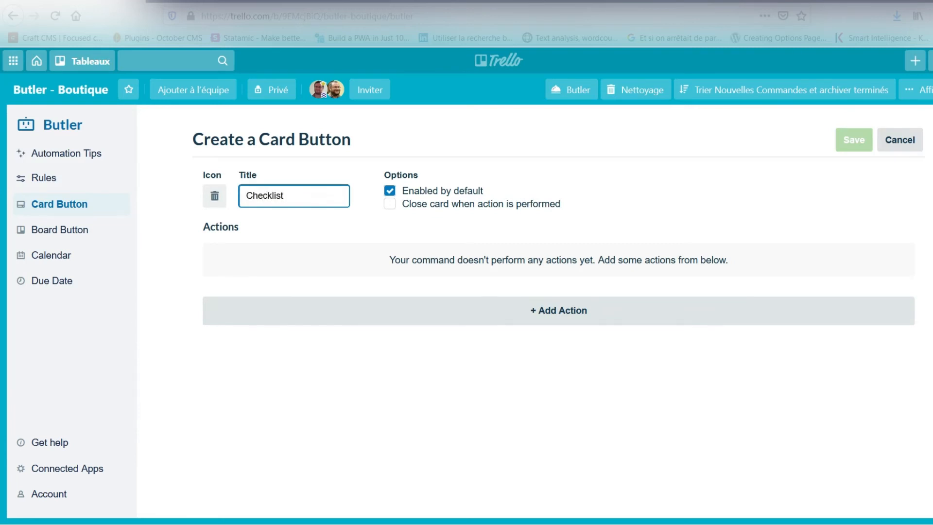
{"action": "type", "text": " No.3"}
{"action": "left_click", "coordinate": [214, 196]}
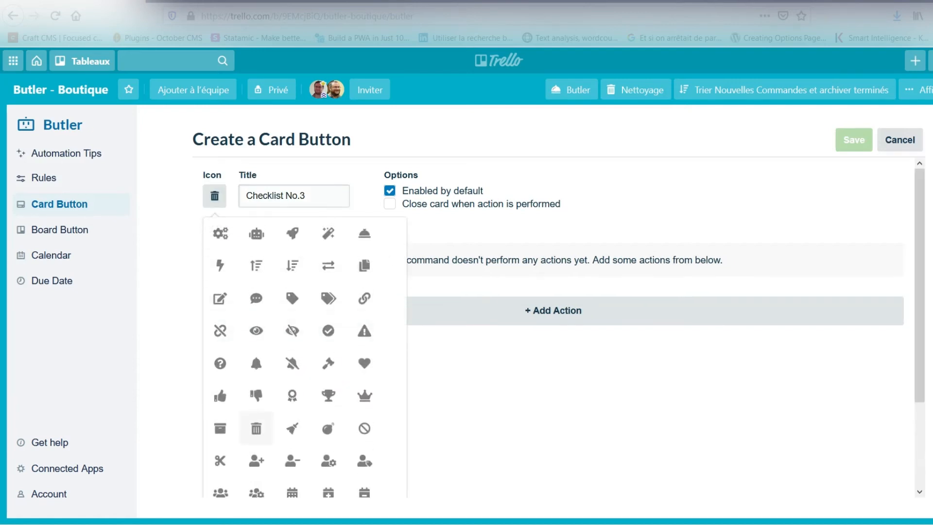
{"action": "left_click", "coordinate": [364, 395]}
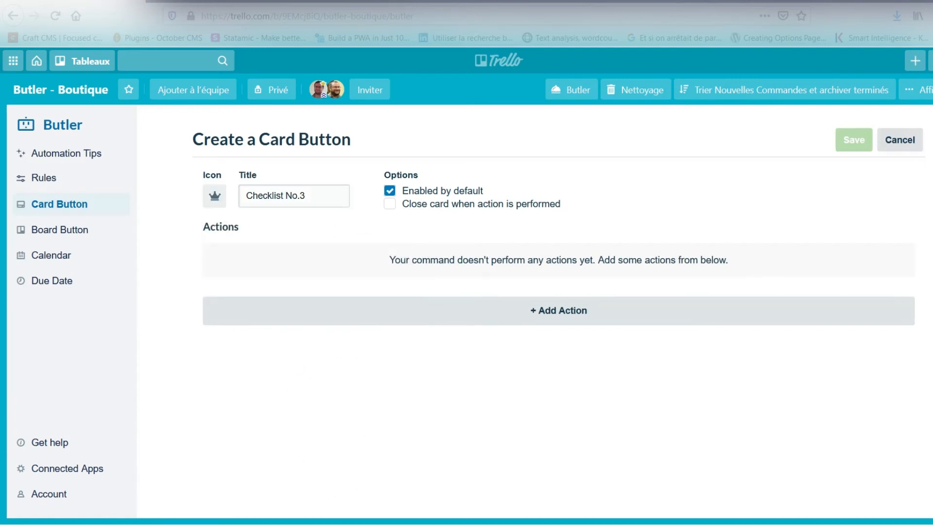
Add an action that adds an empty checklist named "Ma nouvelle checklist" to the card, copying the checklist name for reuse
{"action": "left_click", "coordinate": [558, 310]}
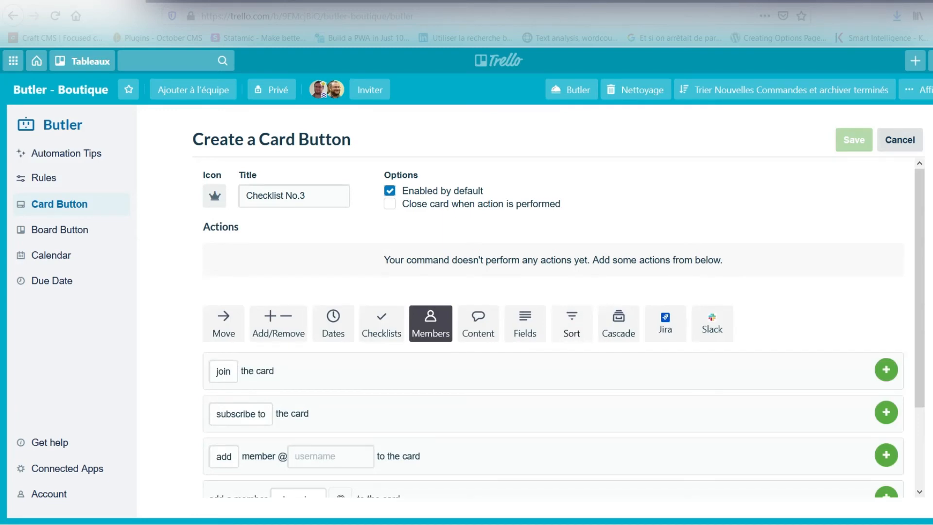
{"action": "left_click", "coordinate": [382, 323]}
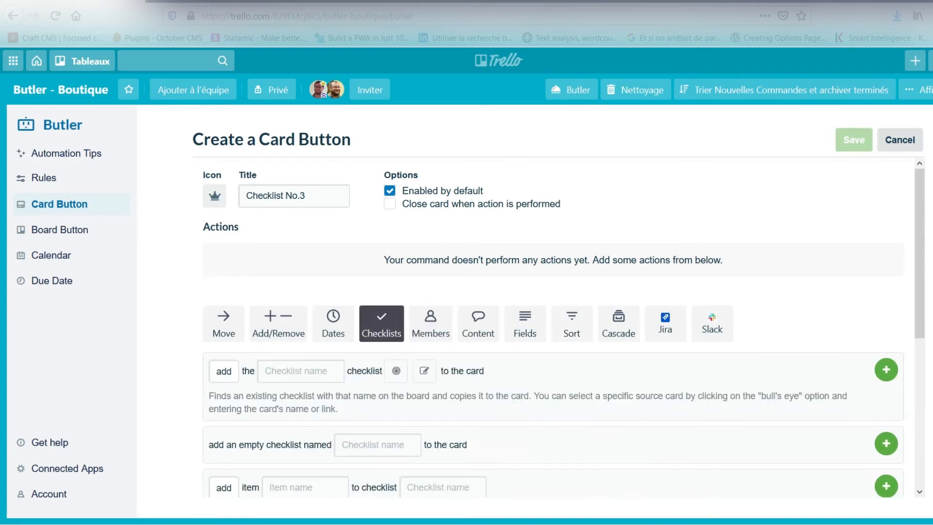
{"action": "scroll", "coordinate": [563, 327], "scroll_direction": "down", "scroll_amount": 3}
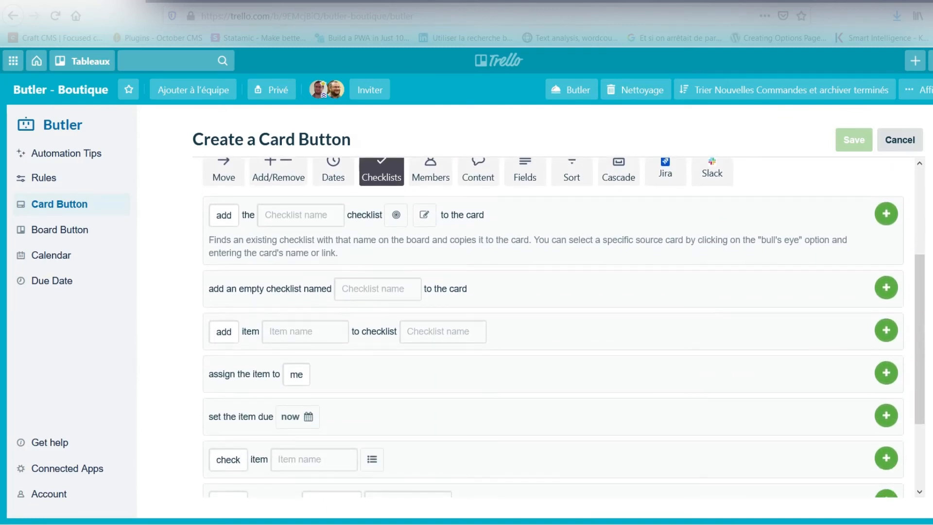
{"action": "left_click", "coordinate": [378, 289]}
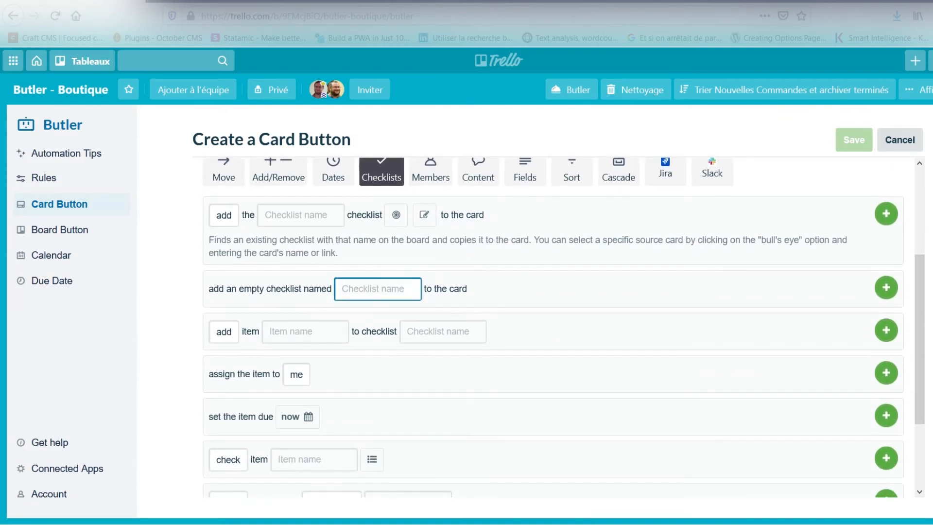
{"action": "type", "text": "Ma nouvelle che"}
{"action": "type", "text": "cklist"}
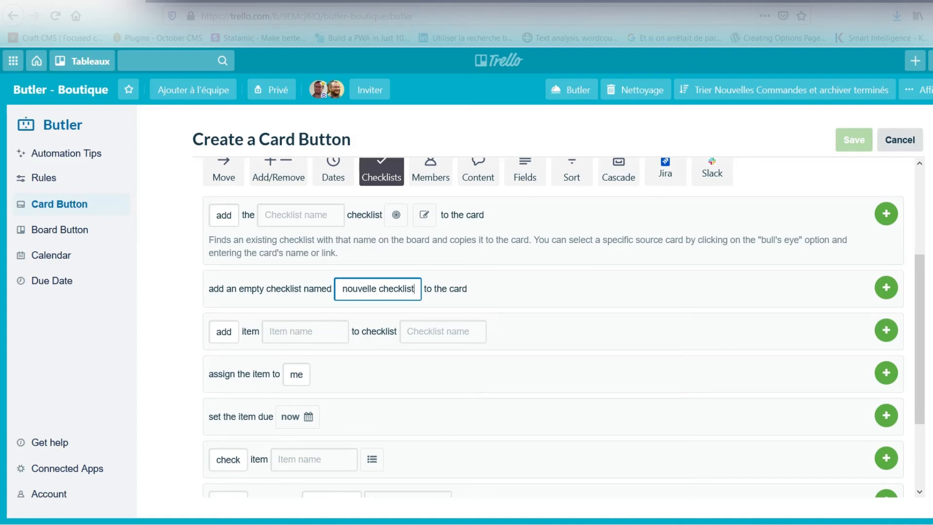
{"action": "key", "text": "ctrl+a"}
{"action": "key", "text": "ctrl+c"}
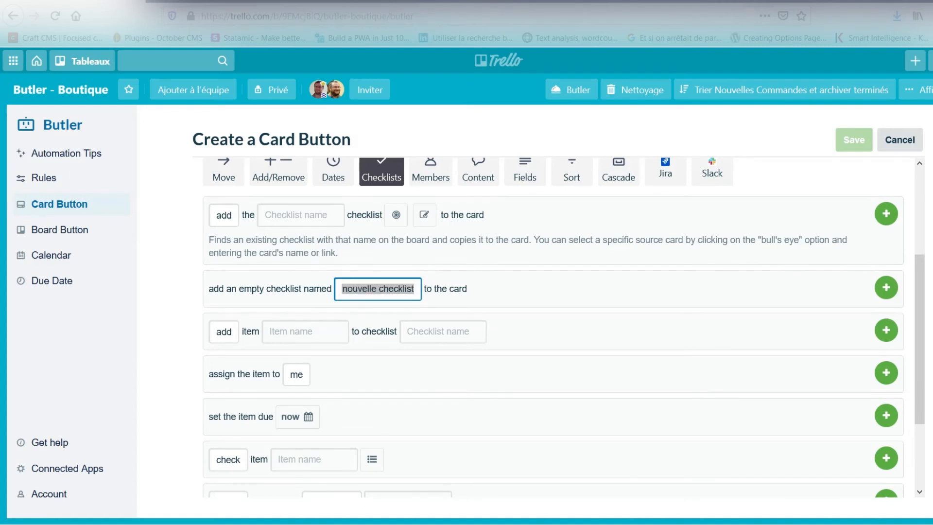
{"action": "left_click", "coordinate": [886, 288]}
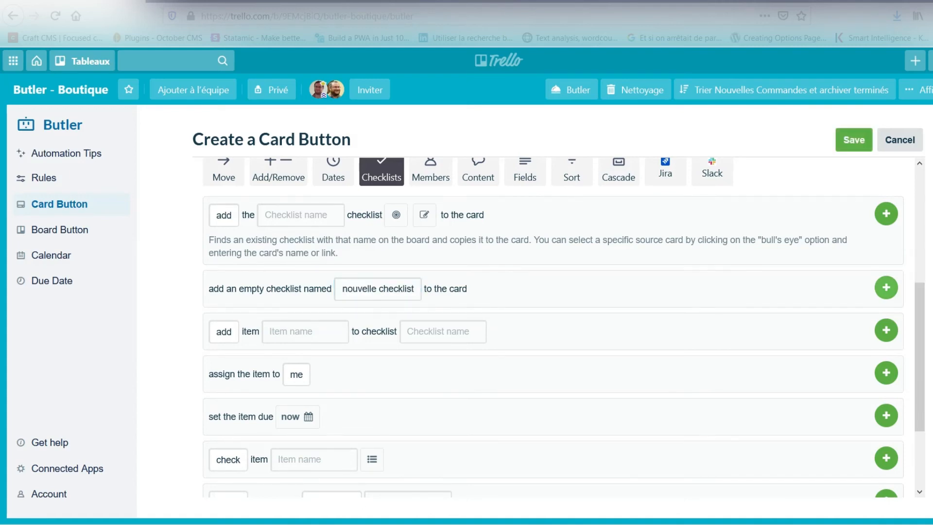
{"action": "left_click_drag", "start_coordinate": [919, 330], "coordinate": [919, 214]}
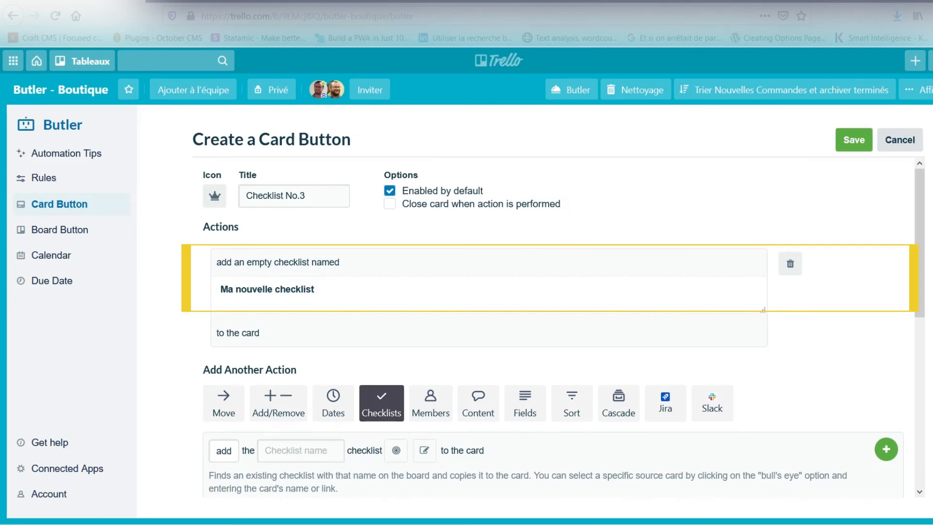
{"action": "left_click_drag", "start_coordinate": [919, 243], "coordinate": [919, 356]}
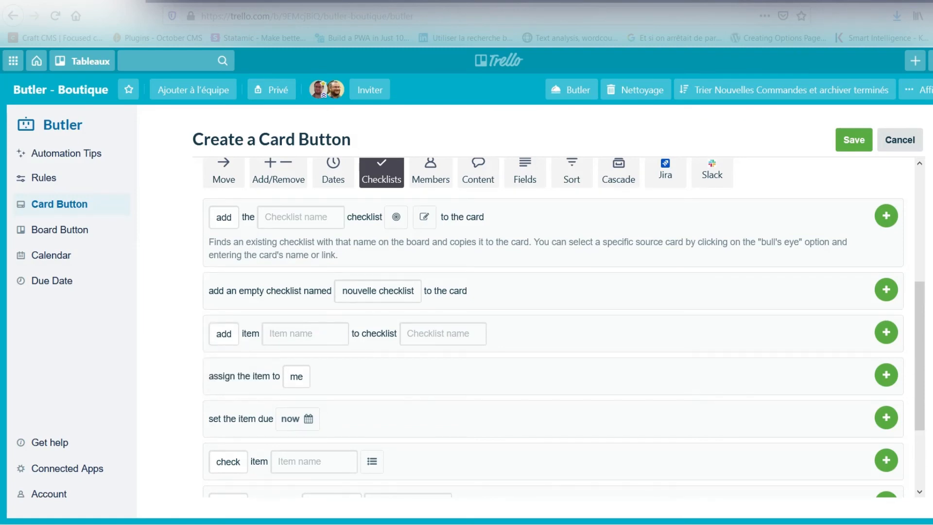
Add an action that adds the item "grouper les articles" to the checklist "Ma nouvelle checklist", and save the card button
{"action": "left_click", "coordinate": [442, 334]}
{"action": "key", "text": "ctrl+v"}
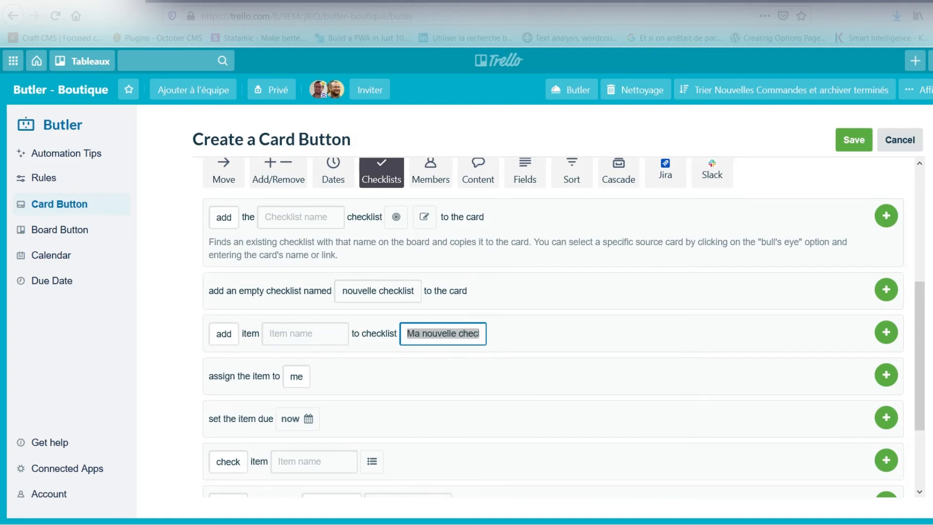
{"action": "left_click", "coordinate": [305, 333]}
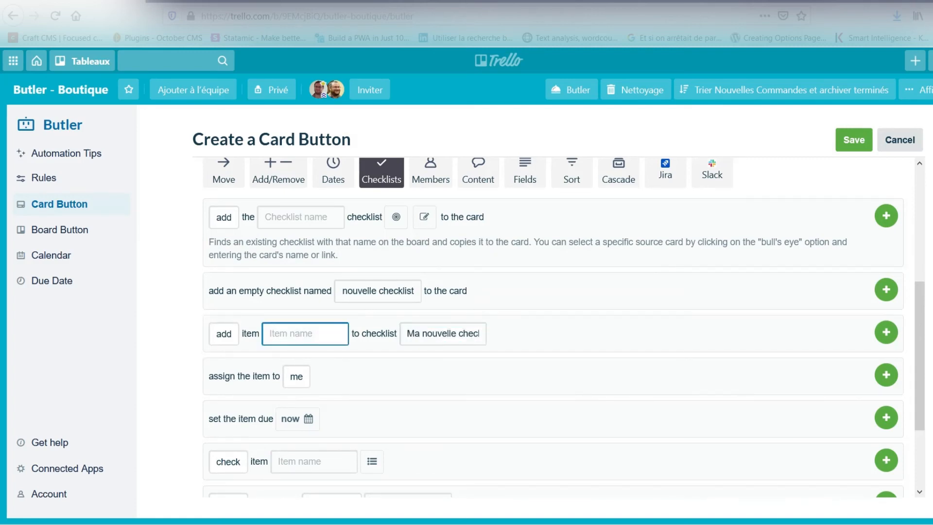
{"action": "type", "text": "grouper les articles"}
{"action": "left_click", "coordinate": [886, 332]}
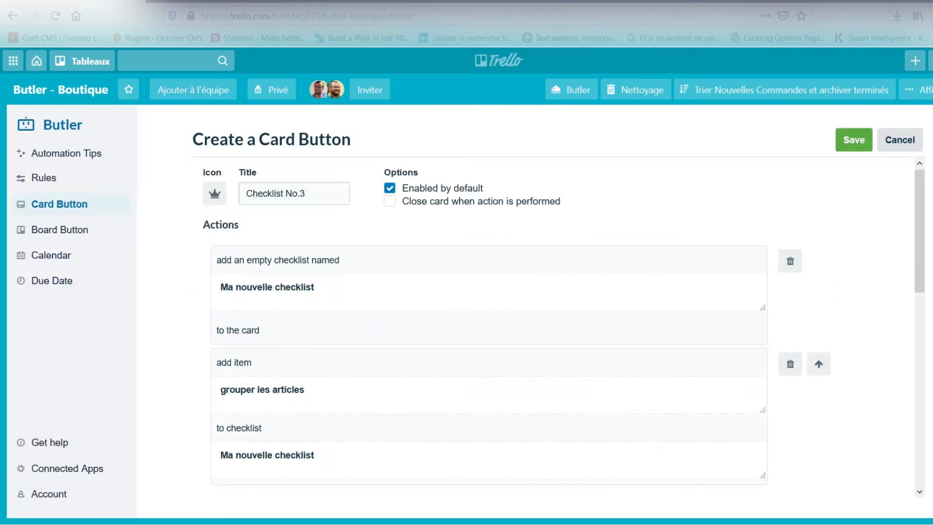
{"action": "left_click", "coordinate": [854, 140]}
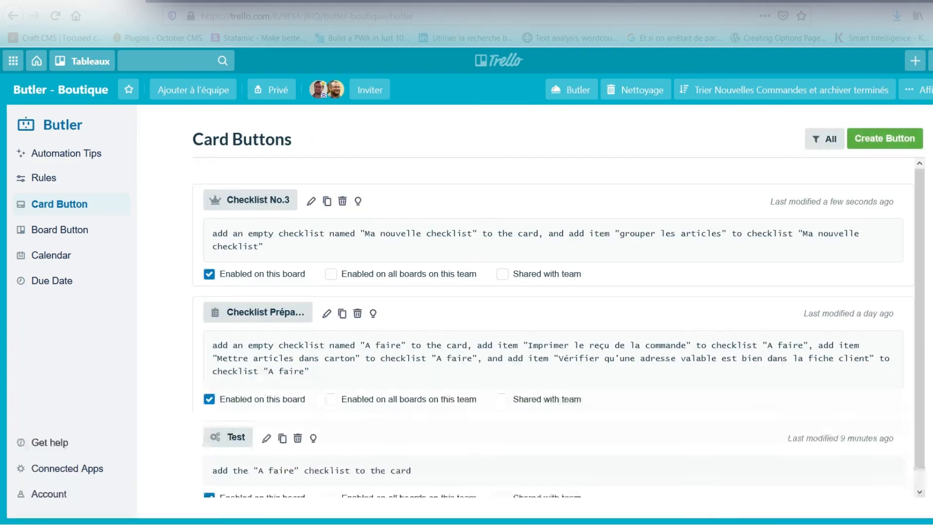
Return to the board, open the first card in the "Livré" list and run the "Checklist No.3" button on it
{"action": "key", "text": "Escape"}
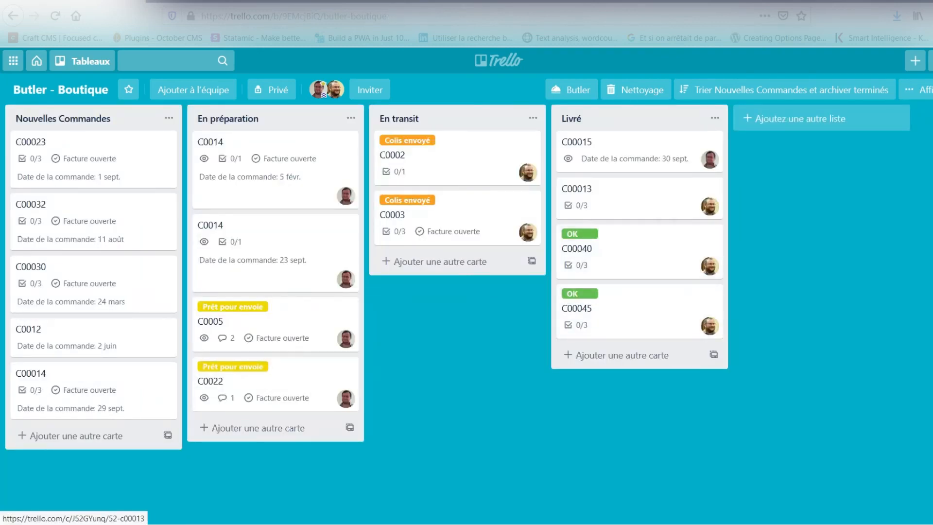
{"action": "left_click", "coordinate": [608, 146]}
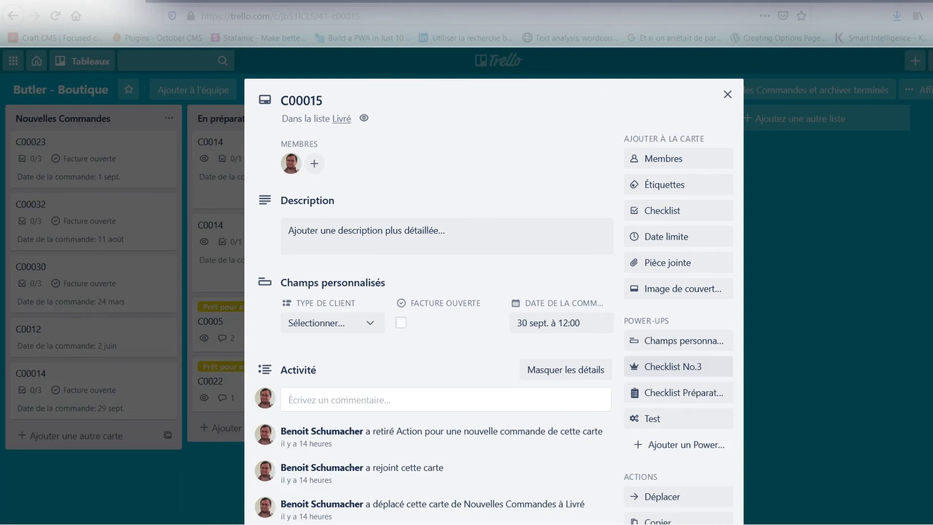
{"action": "left_click", "coordinate": [678, 367]}
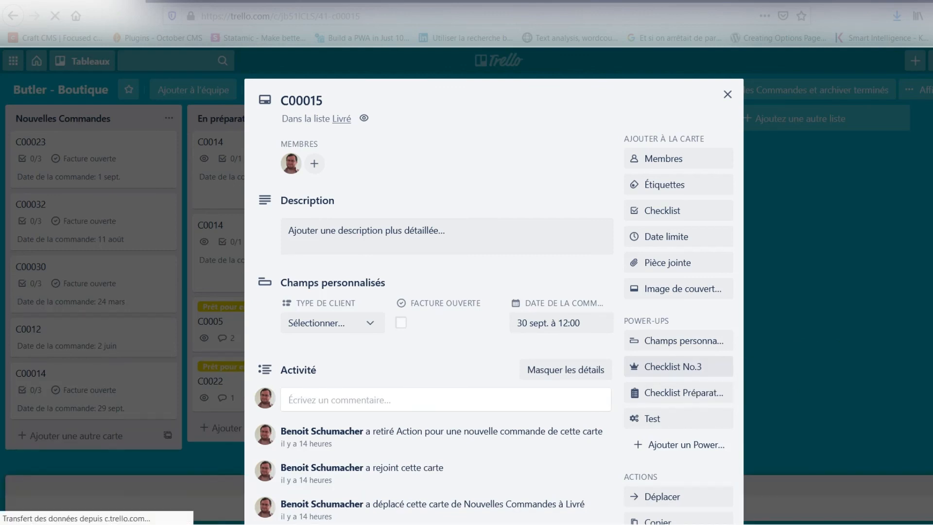